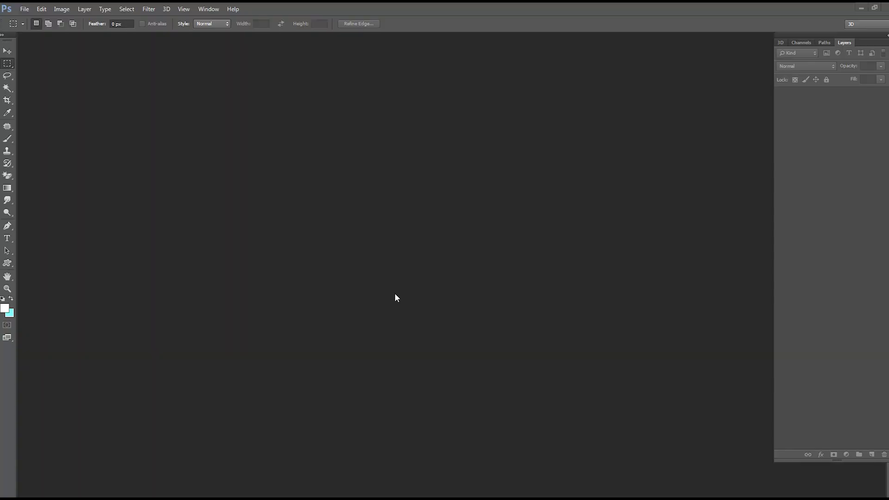
Create a new 12 x 8 in, 300 ppi document with a transparent background
{"action": "key", "text": "ctrl+n"}
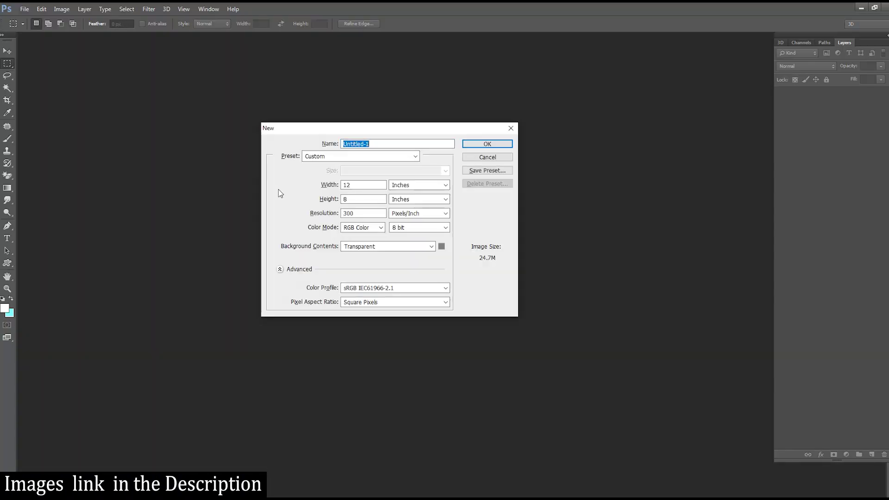
{"action": "key", "text": "Return"}
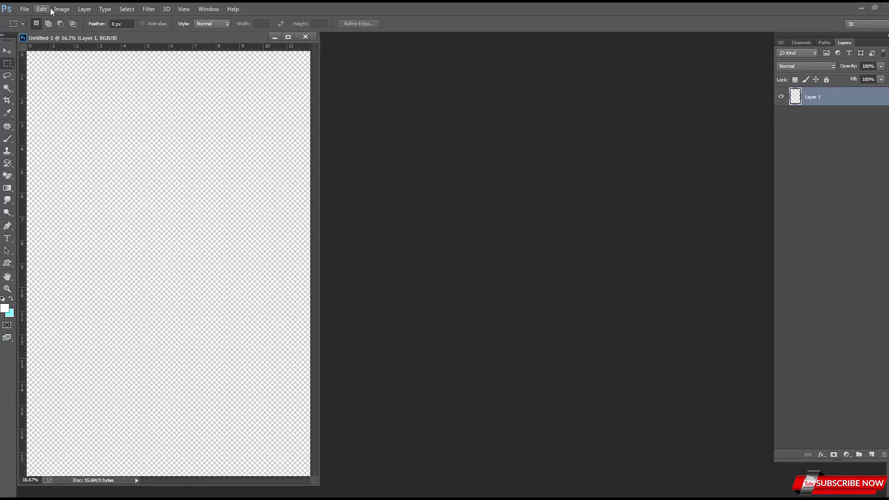
{"action": "left_click", "coordinate": [61, 9]}
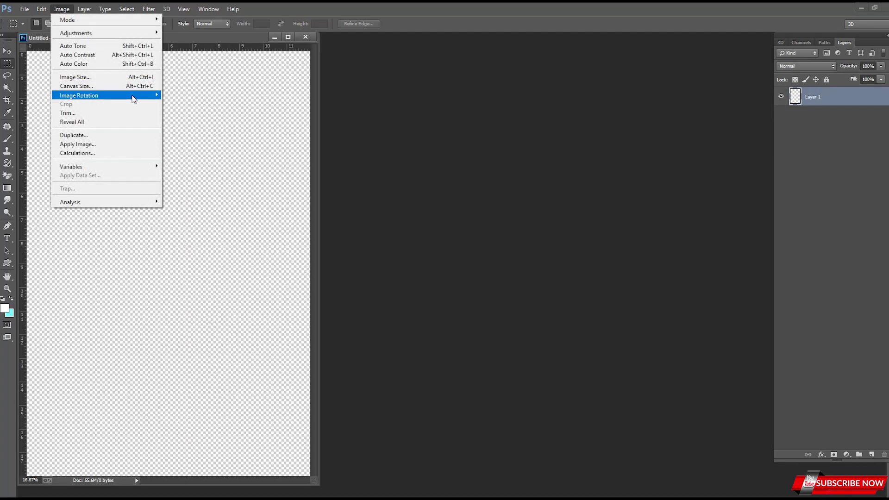
Rotate the canvas 90° CW to landscape and add a grey 707070 Solid Color fill layer
{"action": "left_click", "coordinate": [204, 103]}
{"action": "left_click_drag", "start_coordinate": [409, 43], "coordinate": [409, 35]}
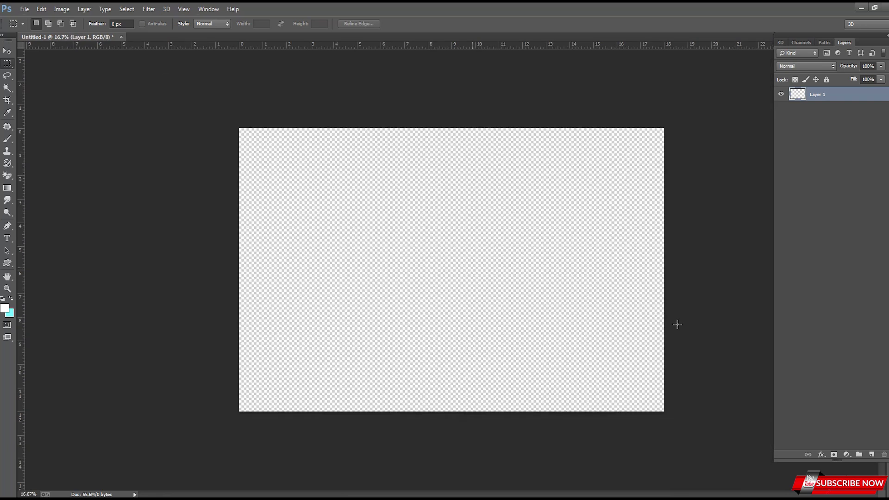
{"action": "left_click", "coordinate": [846, 454]}
{"action": "left_click", "coordinate": [840, 251]}
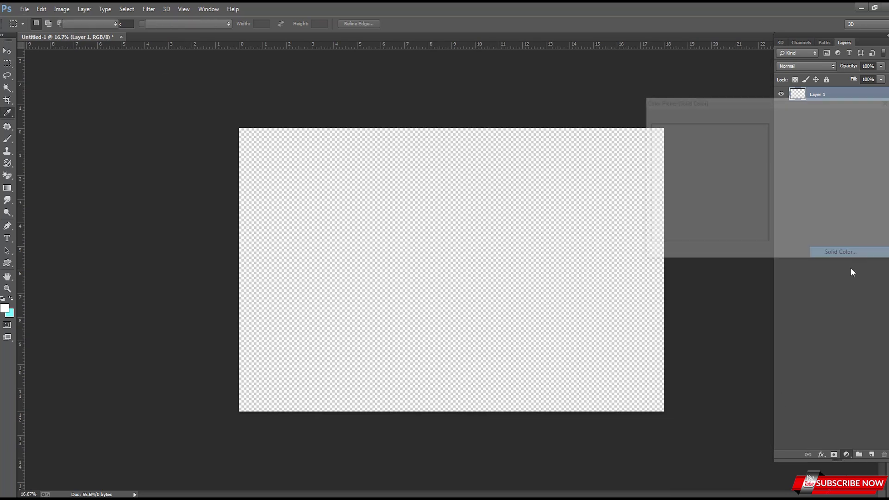
{"action": "left_click", "coordinate": [861, 108]}
{"action": "type", "text": "707070"}
{"action": "left_click", "coordinate": [859, 115]}
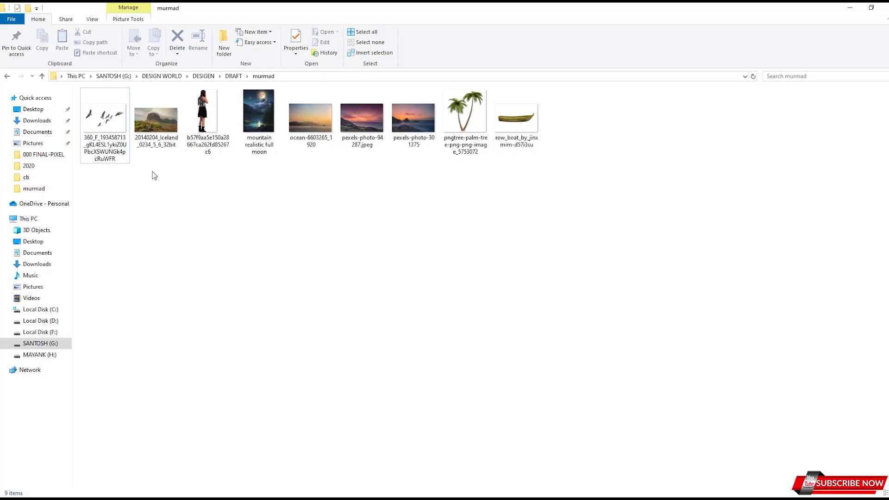
{"action": "left_click_drag", "start_coordinate": [363, 122], "coordinate": [380, 356]}
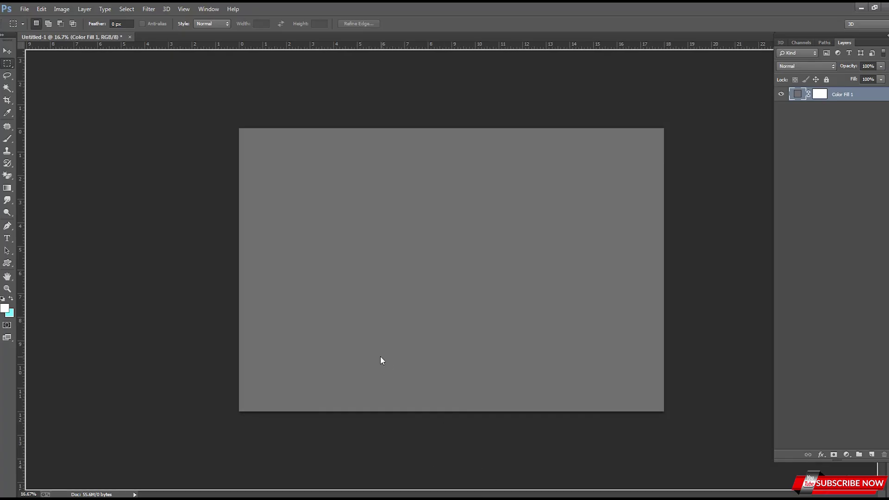
Scale the placed sunset photo to fill the canvas and rasterize its layer
{"action": "left_click_drag", "start_coordinate": [637, 147], "coordinate": [668, 123]}
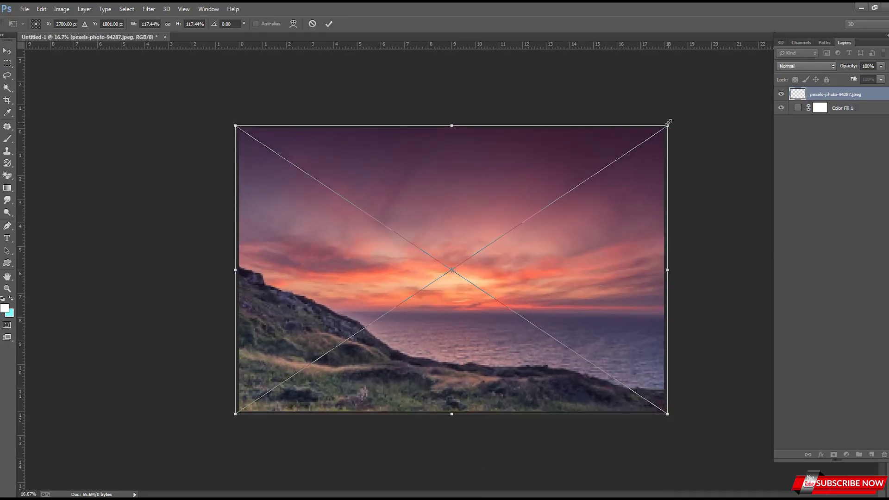
{"action": "key", "text": "Return"}
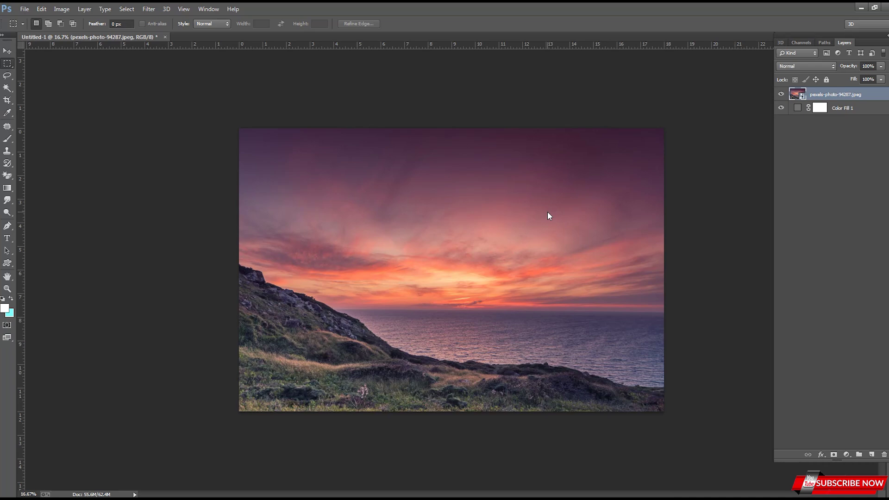
{"action": "key", "text": "ctrl+plus"}
{"action": "key", "text": "ctrl+minus"}
{"action": "left_click", "coordinate": [8, 176]}
{"action": "left_click", "coordinate": [426, 189]}
Darken the whole image with a Hue/Saturation layer, then open the palm-tree PNG
{"action": "left_click", "coordinate": [846, 455]}
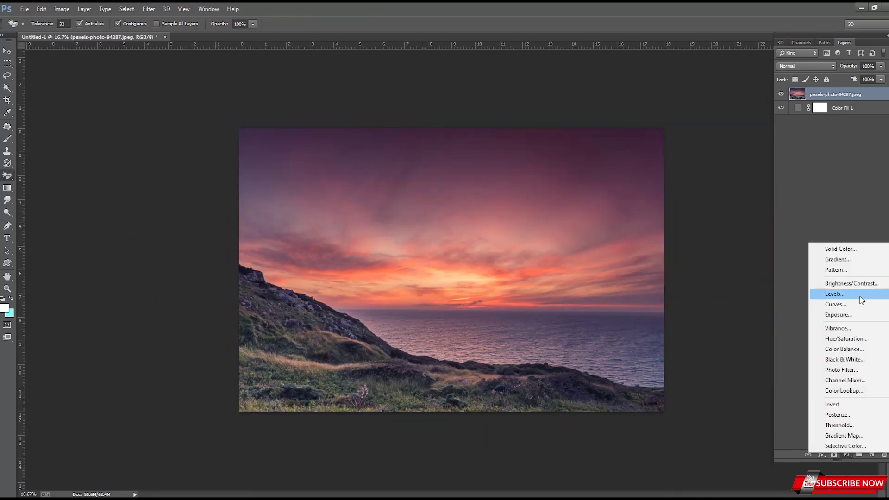
{"action": "left_click", "coordinate": [857, 338]}
{"action": "left_click_drag", "start_coordinate": [651, 249], "coordinate": [634, 254]}
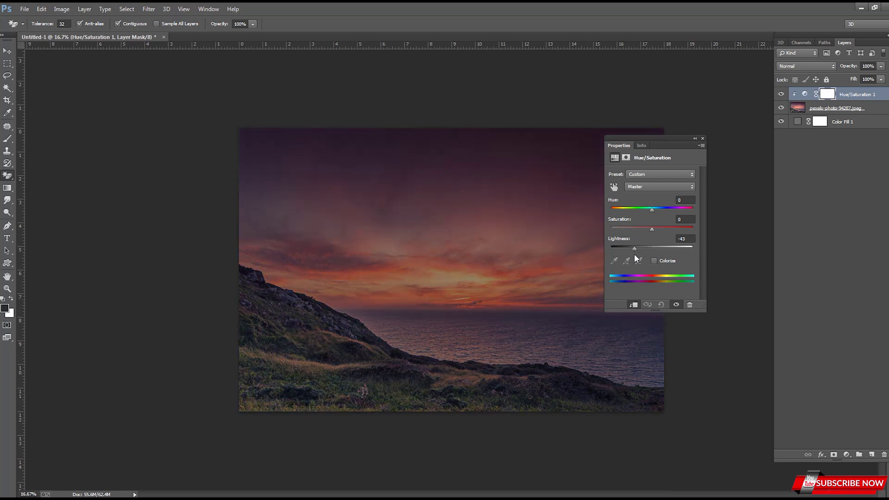
{"action": "left_click", "coordinate": [703, 138]}
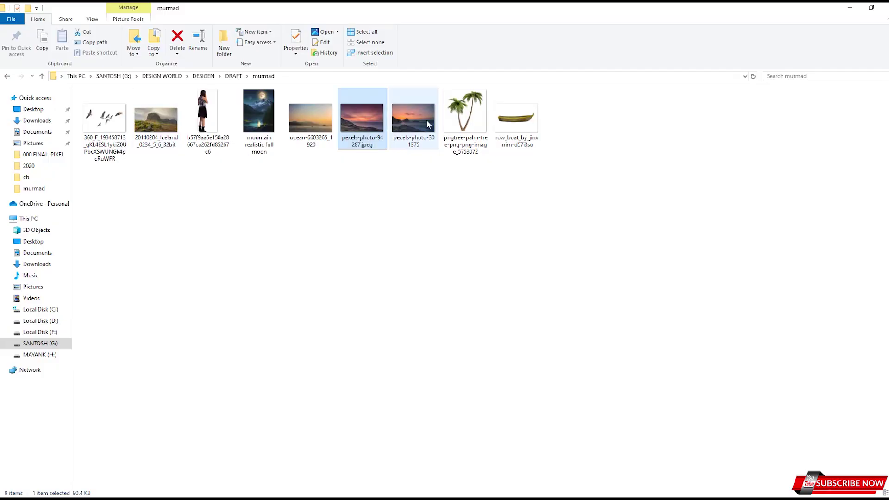
{"action": "left_click", "coordinate": [486, 143]}
{"action": "left_click_drag", "start_coordinate": [467, 114], "coordinate": [249, 110]}
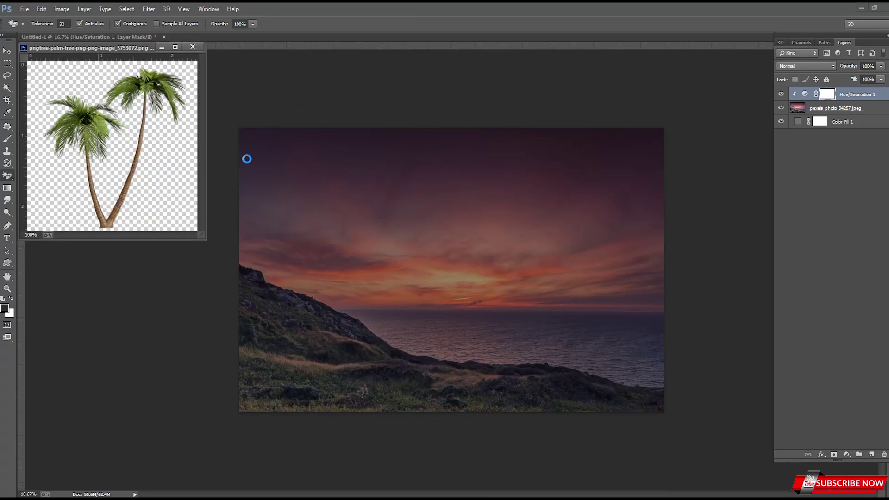
Move the palm trees onto the canvas and enlarge them onto the grassy hillside
{"action": "mouse_move", "coordinate": [145, 92]}
{"action": "left_mouse_down"}
{"action": "mouse_move", "coordinate": [397, 298]}
{"action": "mouse_move", "coordinate": [436, 247]}
{"action": "mouse_move", "coordinate": [486, 208]}
{"action": "left_mouse_up"}
{"action": "key", "text": "ctrl+t"}
{"action": "left_click_drag", "start_coordinate": [448, 241], "coordinate": [425, 205]}
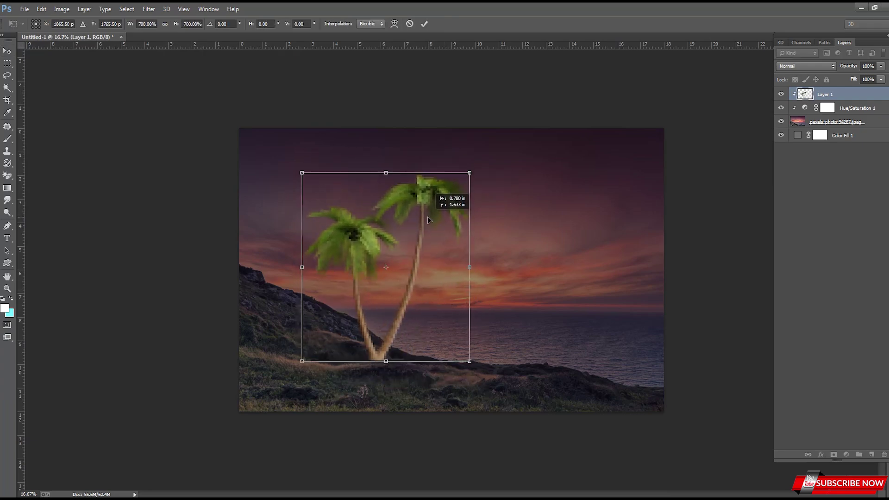
{"action": "key", "text": "Return"}
Fine-tune the palms' size and position, then soften their bases with the Eraser
{"action": "left_click_drag", "start_coordinate": [467, 174], "coordinate": [480, 152]}
{"action": "left_click_drag", "start_coordinate": [425, 174], "coordinate": [426, 185]}
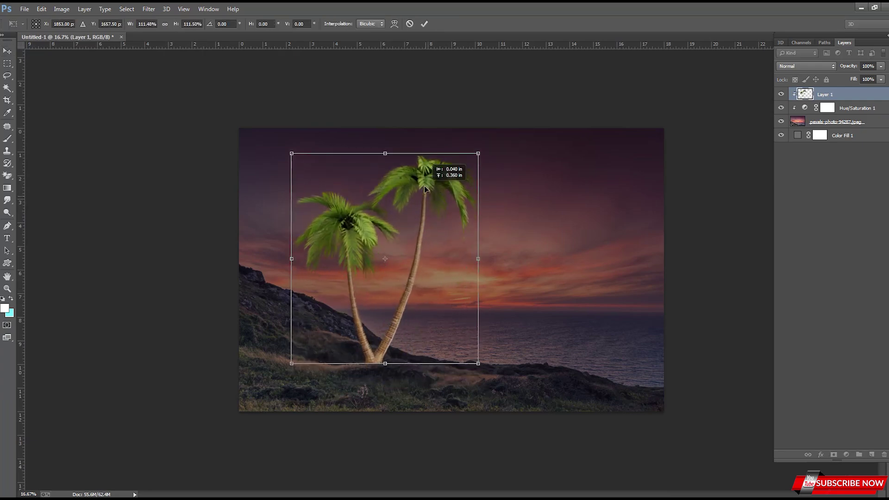
{"action": "key", "text": "Return"}
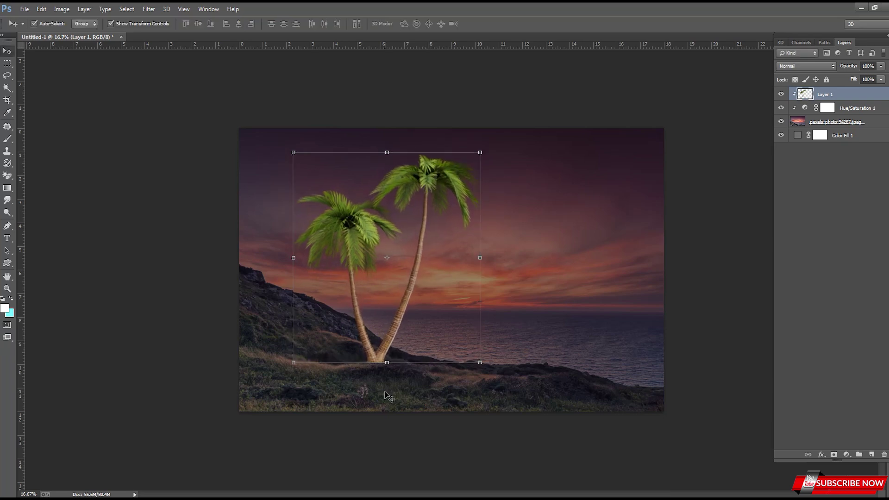
{"action": "key", "text": "e"}
{"action": "key", "text": "shift+e"}
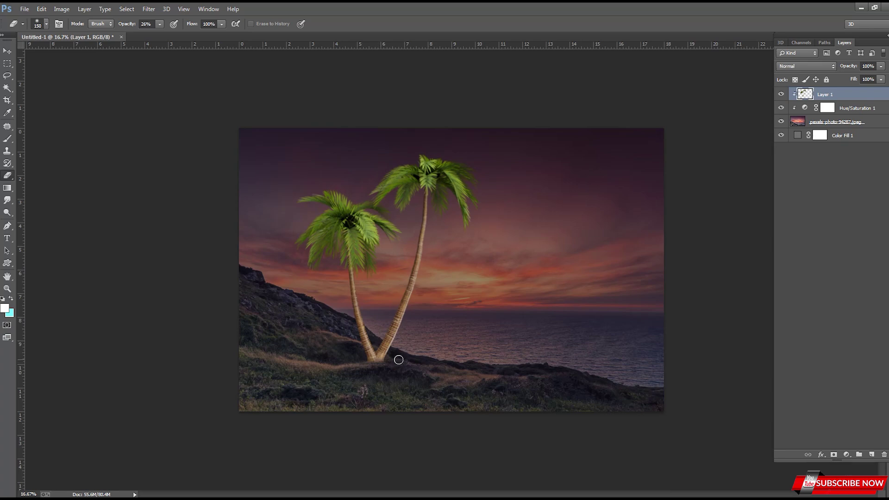
{"action": "left_click", "coordinate": [846, 454]}
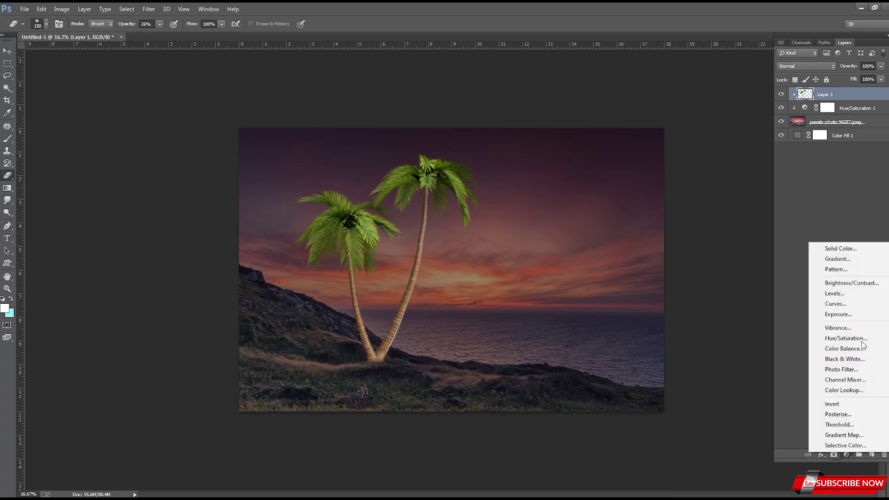
Add a second Hue/Saturation layer clipped to the palms and lower its Lightness
{"action": "left_click", "coordinate": [815, 340]}
{"action": "left_click", "coordinate": [633, 305]}
{"action": "mouse_move", "coordinate": [652, 247]}
{"action": "left_mouse_down"}
{"action": "mouse_move", "coordinate": [642, 249]}
{"action": "mouse_move", "coordinate": [655, 247]}
{"action": "left_mouse_up"}
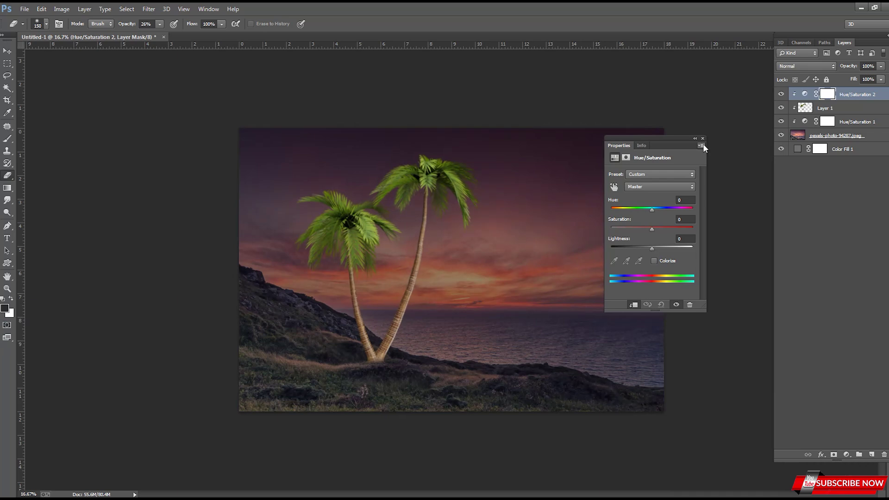
{"action": "left_click", "coordinate": [702, 138]}
Fix the clipping so the Hue/Saturation adjustment applies only to the palm layer
{"action": "right_click", "coordinate": [813, 113]}
{"action": "left_click", "coordinate": [760, 242]}
{"action": "right_click", "coordinate": [807, 94]}
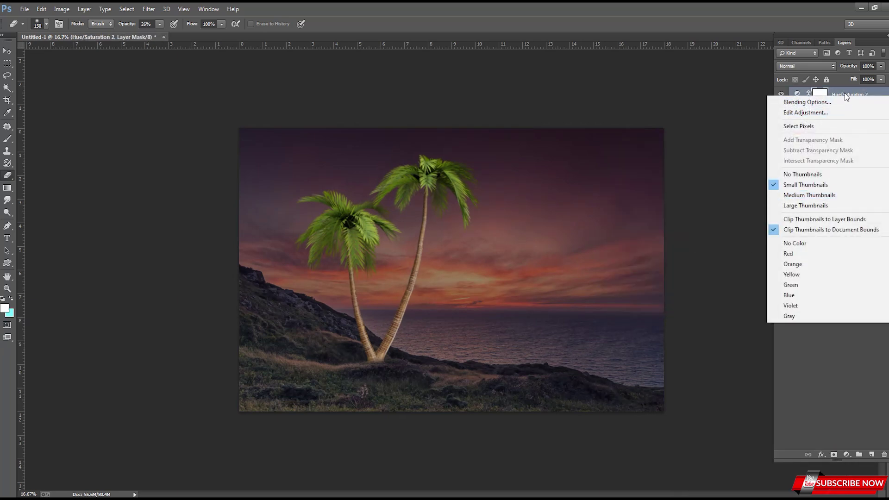
{"action": "right_click", "coordinate": [846, 96]}
{"action": "key", "text": "Escape"}
{"action": "left_click", "coordinate": [801, 100], "text": "alt"}
Lower the palm adjustment's Lightness further, to about -46
{"action": "double_click", "coordinate": [805, 94]}
{"action": "left_click_drag", "start_coordinate": [652, 248], "coordinate": [643, 248]}
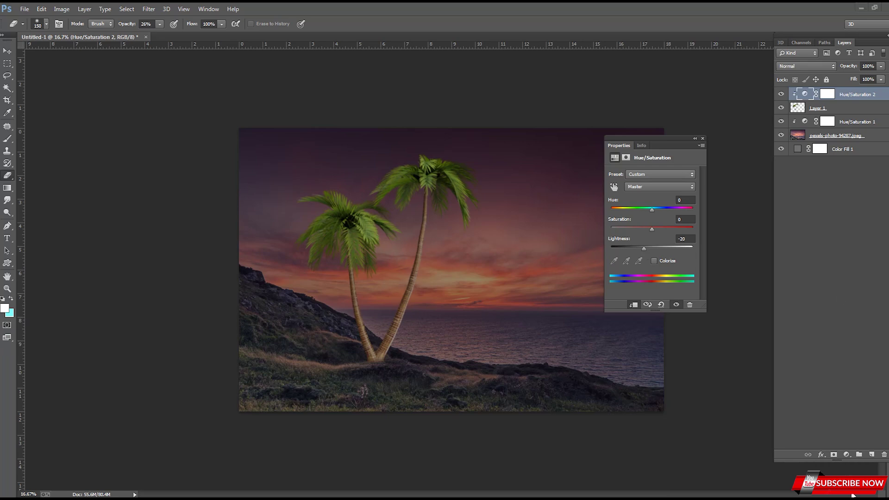
{"action": "left_click", "coordinate": [455, 214], "text": "ctrl"}
{"action": "key", "text": "v"}
{"action": "left_click", "coordinate": [398, 263]}
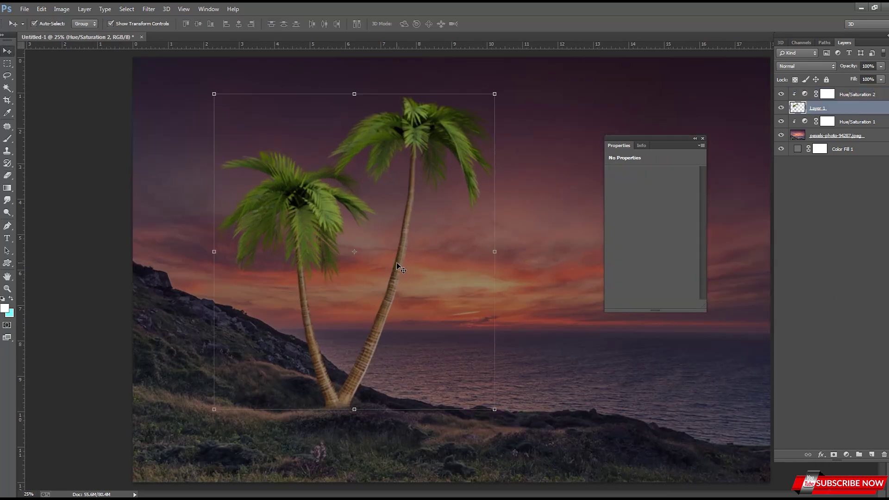
{"action": "left_click", "coordinate": [801, 96]}
{"action": "left_click_drag", "start_coordinate": [643, 249], "coordinate": [633, 249]}
{"action": "left_click", "coordinate": [702, 138]}
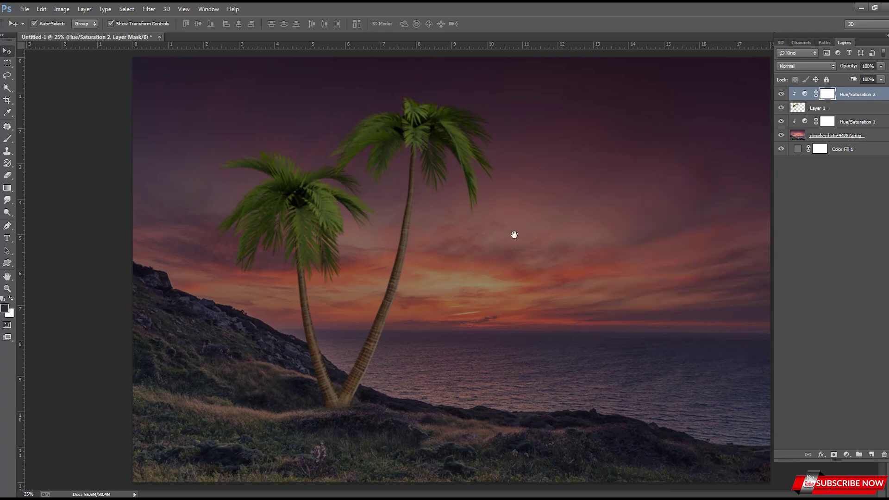
Return to the full-image view and bring the rowboat image into Photoshop
{"action": "key", "text": "ctrl+minus"}
{"action": "key", "text": "ctrl+plus"}
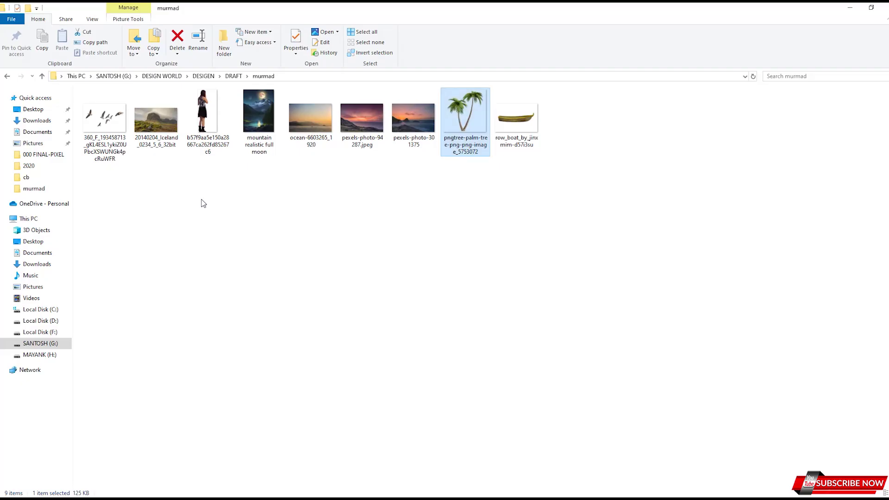
{"action": "left_click_drag", "start_coordinate": [516, 119], "coordinate": [396, 6]}
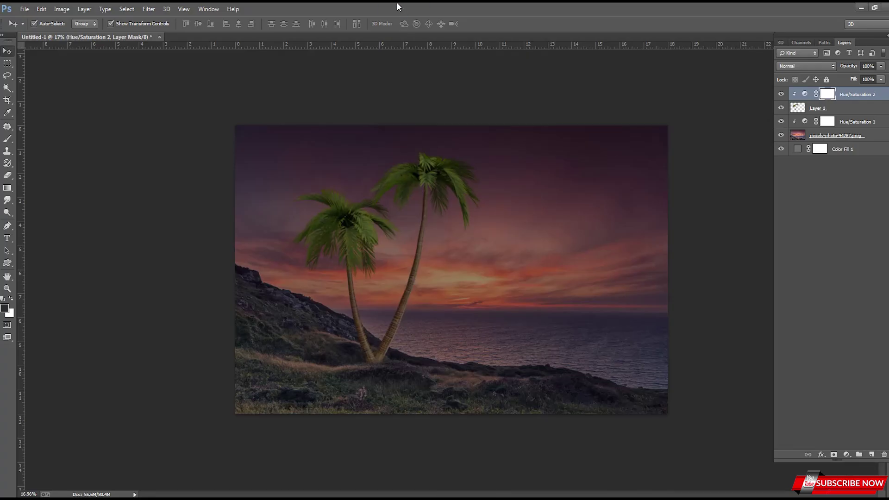
Place the rowboat on the shore slope, unclipped, and enlarge it
{"action": "left_click_drag", "start_coordinate": [238, 208], "coordinate": [536, 358]}
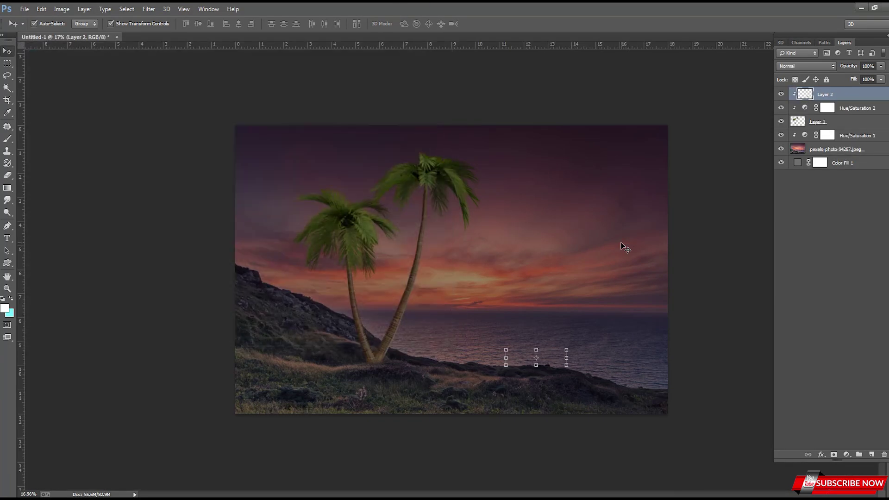
{"action": "right_click", "coordinate": [849, 94]}
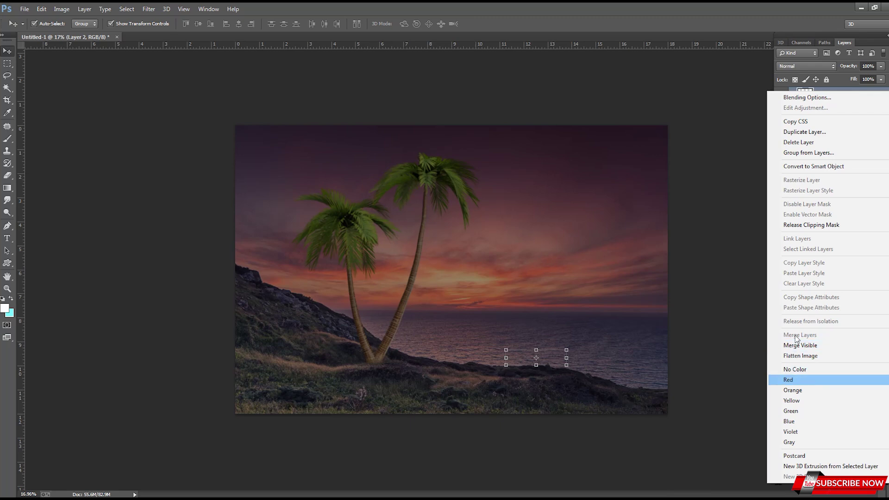
{"action": "left_click", "coordinate": [801, 228]}
{"action": "left_click_drag", "start_coordinate": [568, 346], "coordinate": [593, 330]}
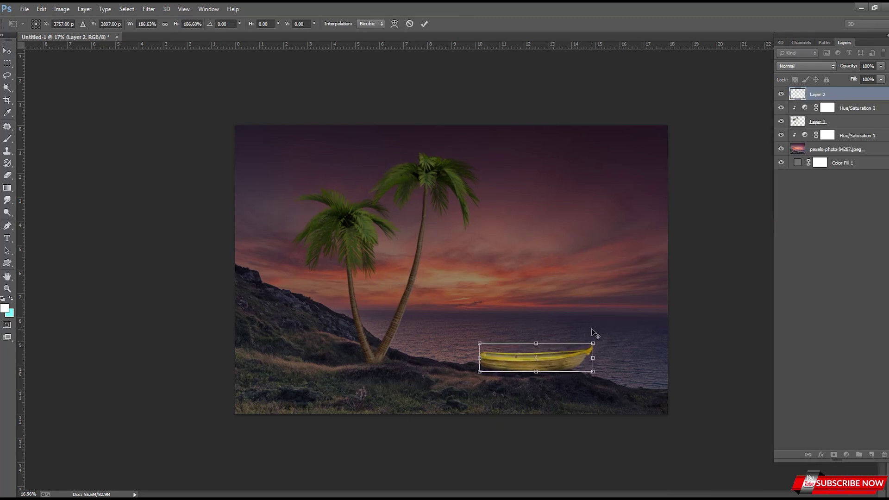
{"action": "key", "text": "Return"}
Darken the boat with its own Hue/Saturation layer by lowering Lightness
{"action": "left_click", "coordinate": [846, 454]}
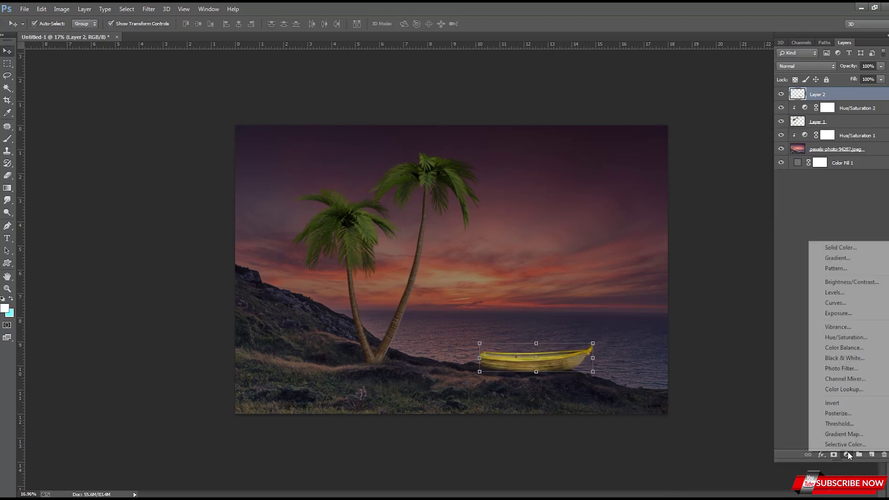
{"action": "left_click", "coordinate": [853, 337]}
{"action": "left_click_drag", "start_coordinate": [652, 246], "coordinate": [638, 258]}
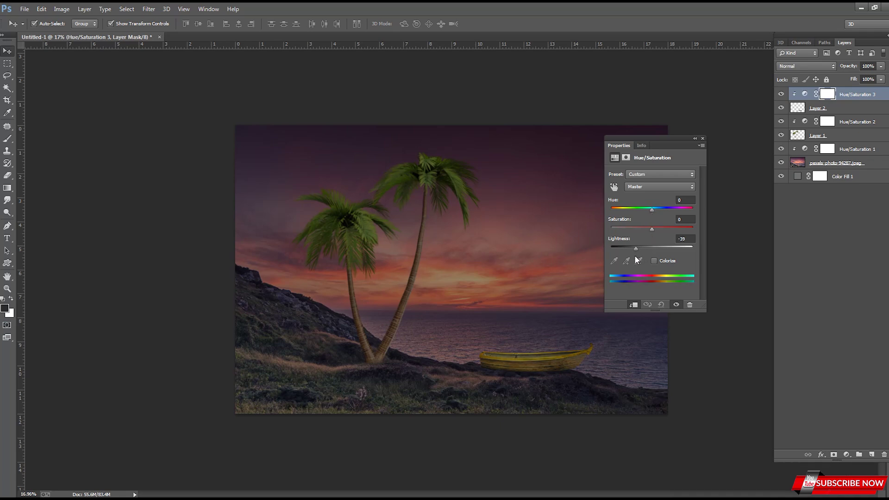
{"action": "left_click", "coordinate": [702, 138]}
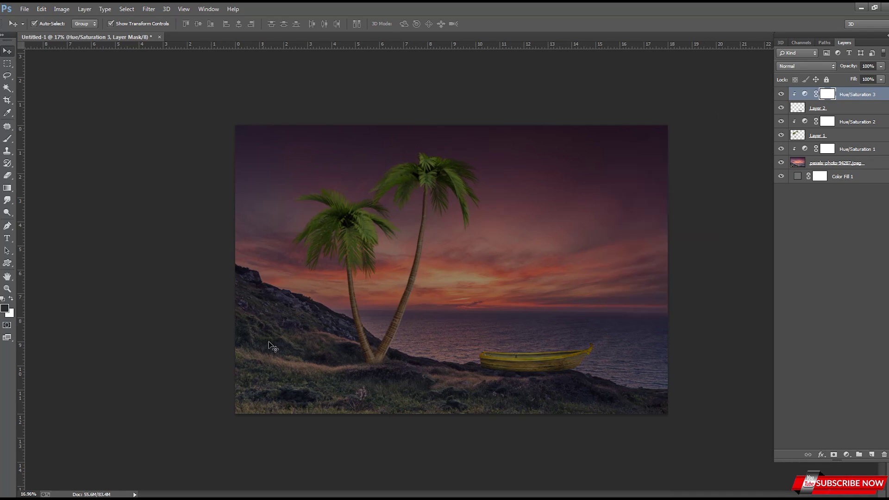
Paint black on the boat adjustment's mask to remove darkening near its top
{"action": "key", "text": "ctrl+plus"}
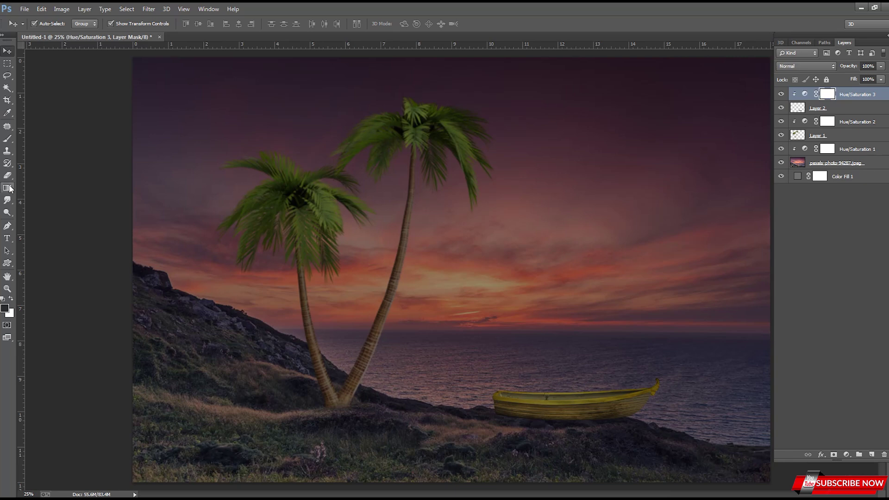
{"action": "key", "text": "b"}
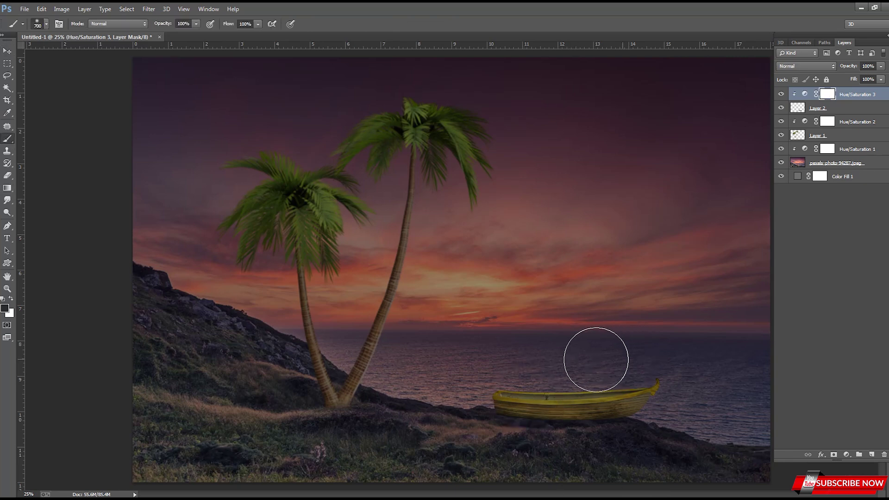
{"action": "key", "text": "bracketleft"}
{"action": "key", "text": "bracketleft"}
{"action": "key", "text": "bracketleft"}
{"action": "key", "text": "bracketleft"}
{"action": "left_click_drag", "start_coordinate": [505, 380], "coordinate": [508, 380]}
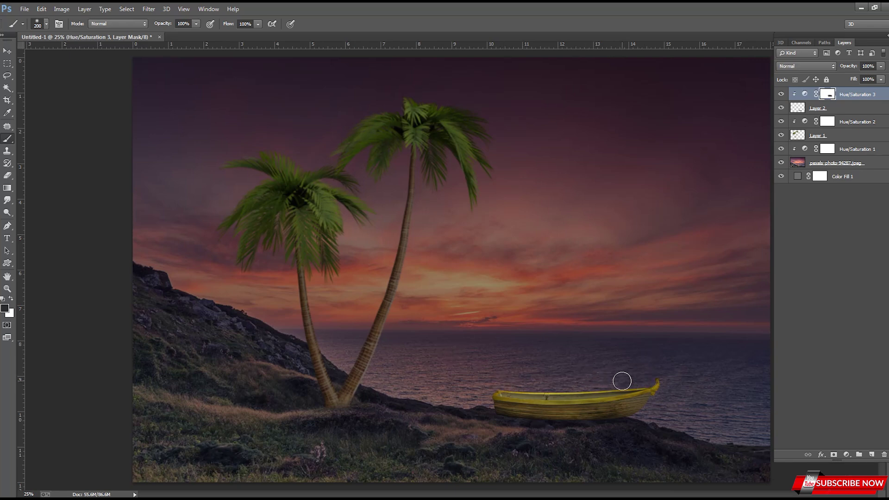
{"action": "left_click", "coordinate": [626, 328], "text": "alt"}
{"action": "left_click", "coordinate": [828, 162]}
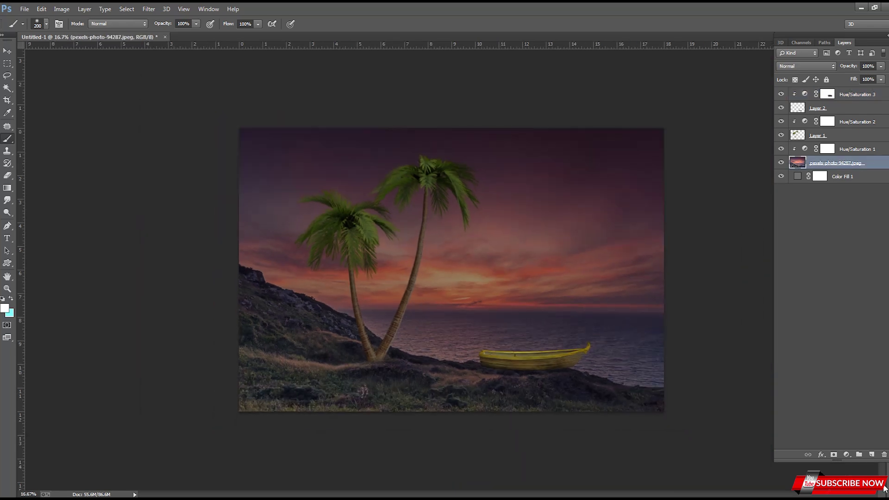
Paint a black shadow under the boat on a new clipped layer and Gaussian-blur it
{"action": "left_click", "coordinate": [872, 455]}
{"action": "left_click_drag", "start_coordinate": [817, 163], "coordinate": [817, 183]}
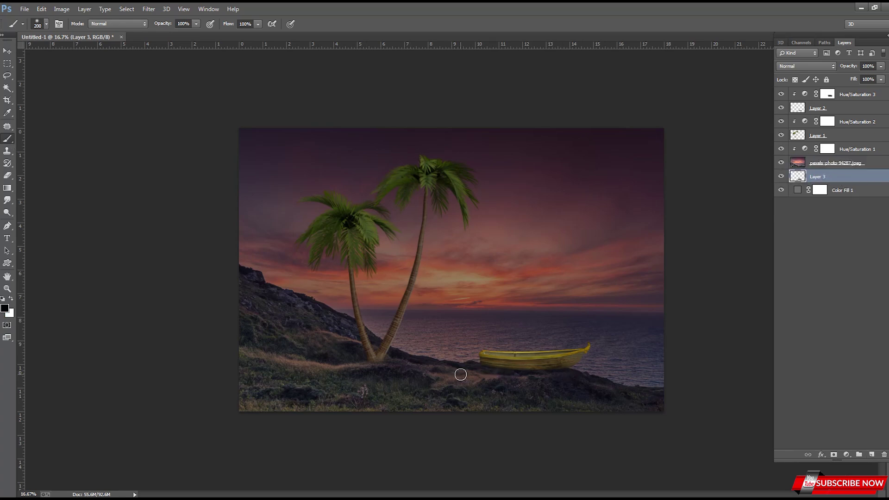
{"action": "key", "text": "ctrl+]"}
{"action": "key", "text": "ctrl+alt+g"}
{"action": "left_click", "coordinate": [149, 8]}
{"action": "left_click", "coordinate": [301, 187]}
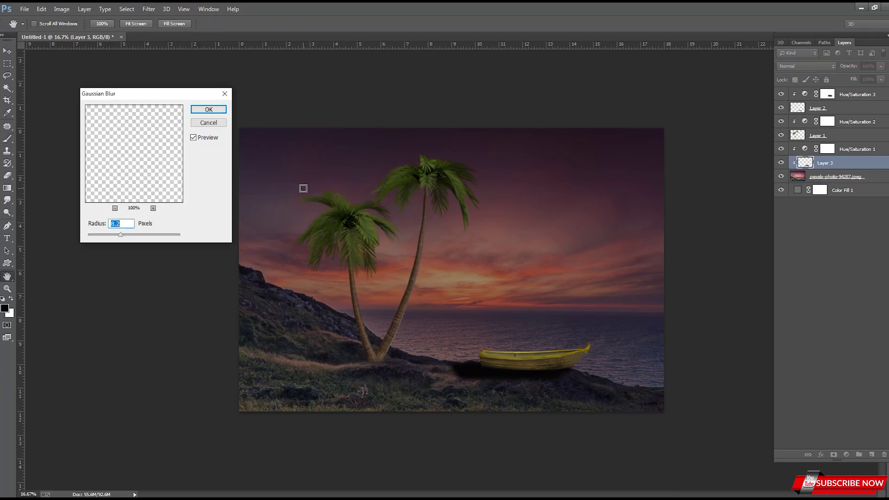
{"action": "key", "text": "Return"}
Fade the shadow's left end with a large soft Eraser and check it against the boat
{"action": "key", "text": "e"}
{"action": "key", "text": "bracketright"}
{"action": "key", "text": "bracketright"}
{"action": "key", "text": "bracketright"}
{"action": "left_click_drag", "start_coordinate": [587, 393], "coordinate": [423, 389]}
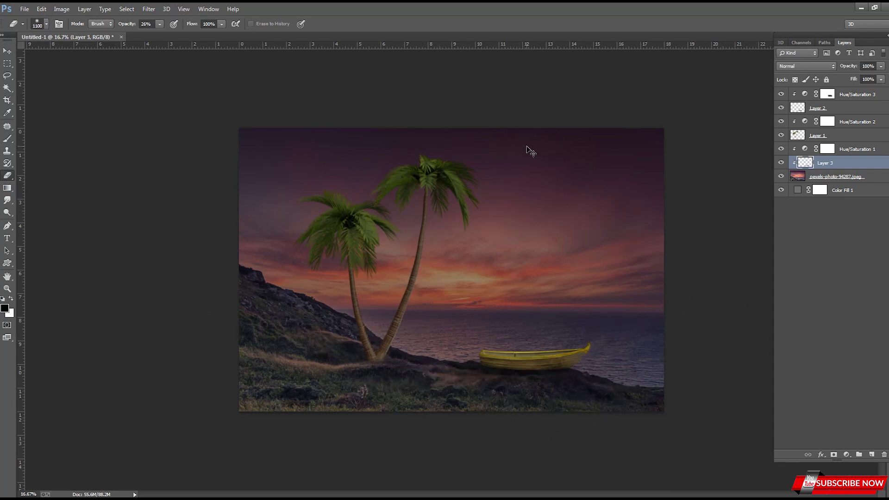
{"action": "key", "text": "ctrl+plus"}
{"action": "key", "text": "ctrl+minus"}
{"action": "left_click", "coordinate": [781, 107]}
{"action": "left_click", "coordinate": [826, 108]}
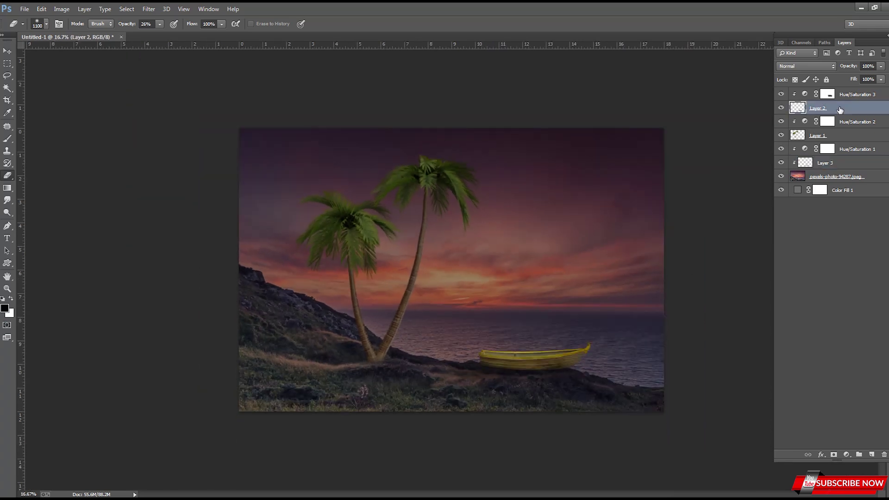
Add a layer clipped to the boat and shade it with a black brush at about 13% opacity
{"action": "left_click", "coordinate": [871, 454]}
{"action": "key", "text": "b"}
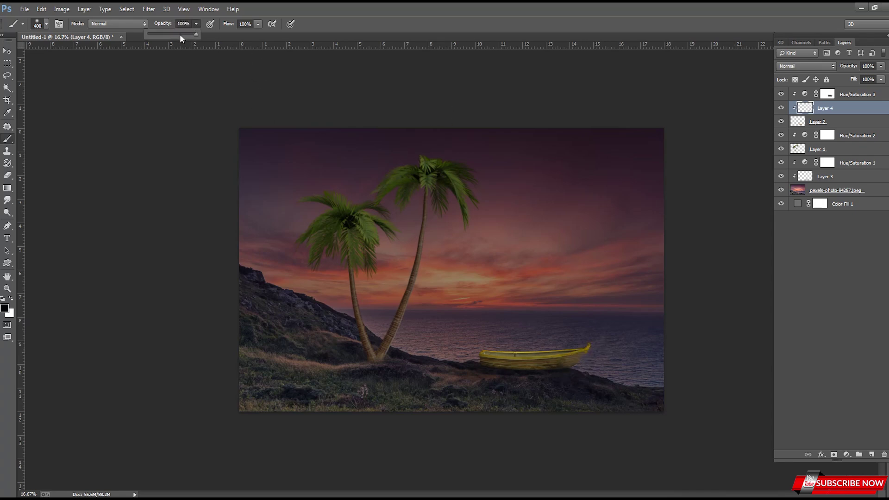
{"action": "mouse_move", "coordinate": [588, 348]}
{"action": "left_mouse_down"}
{"action": "mouse_move", "coordinate": [564, 381]}
{"action": "mouse_move", "coordinate": [516, 390]}
{"action": "mouse_move", "coordinate": [510, 363]}
{"action": "left_mouse_up"}
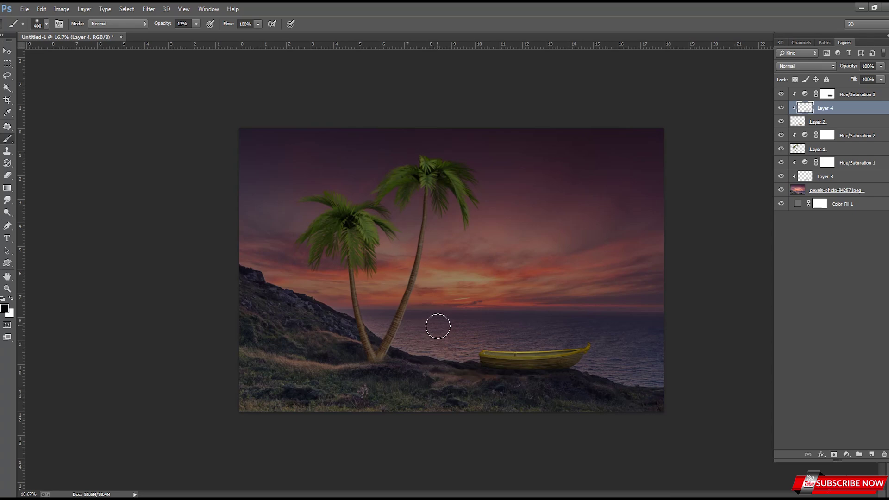
Add a layer clipped to the palm trees and paint faint dark shading over their crowns
{"action": "left_click", "coordinate": [843, 151]}
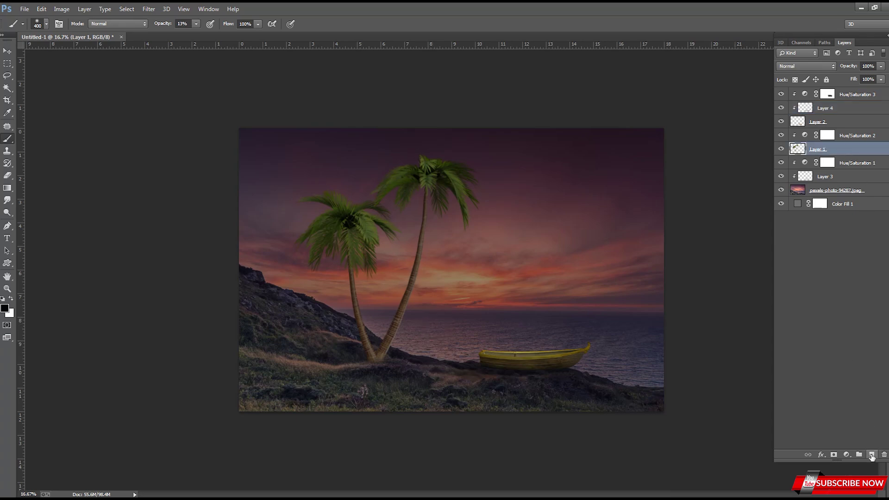
{"action": "left_click", "coordinate": [871, 455]}
{"action": "left_click_drag", "start_coordinate": [399, 415], "coordinate": [349, 416]}
{"action": "left_click_drag", "start_coordinate": [420, 191], "coordinate": [356, 196]}
{"action": "key", "text": "bracketright"}
{"action": "key", "text": "bracketright"}
{"action": "key", "text": "bracketright"}
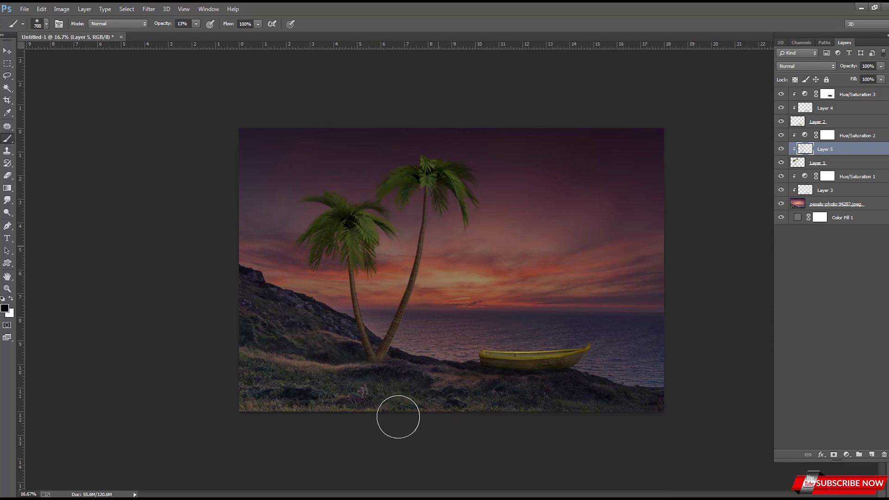
{"action": "key", "text": "ctrl+minus"}
{"action": "left_click", "coordinate": [861, 203]}
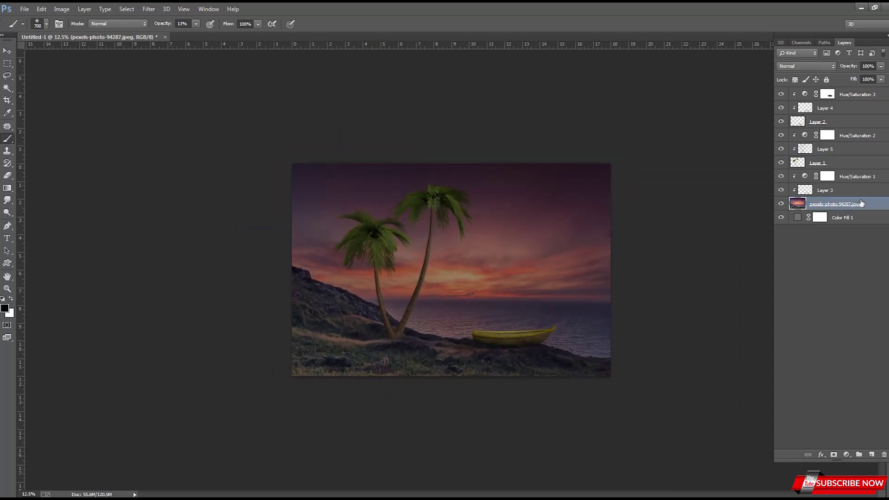
Lower Hue/Saturation 1's Lightness a bit more to darken the background
{"action": "double_click", "coordinate": [805, 177]}
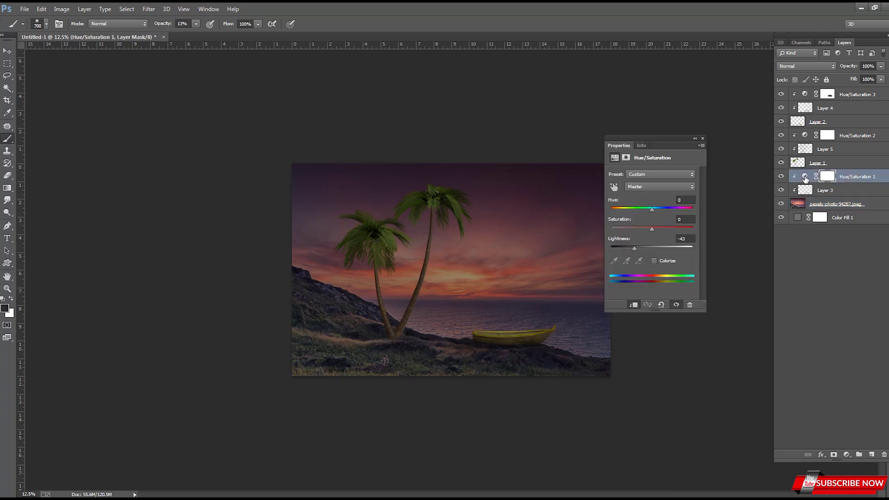
{"action": "left_click", "coordinate": [630, 249]}
{"action": "left_click", "coordinate": [703, 139]}
Fade the darkening toward the glowing sky with a mask gradient, then open the woman cutout
{"action": "key", "text": "g"}
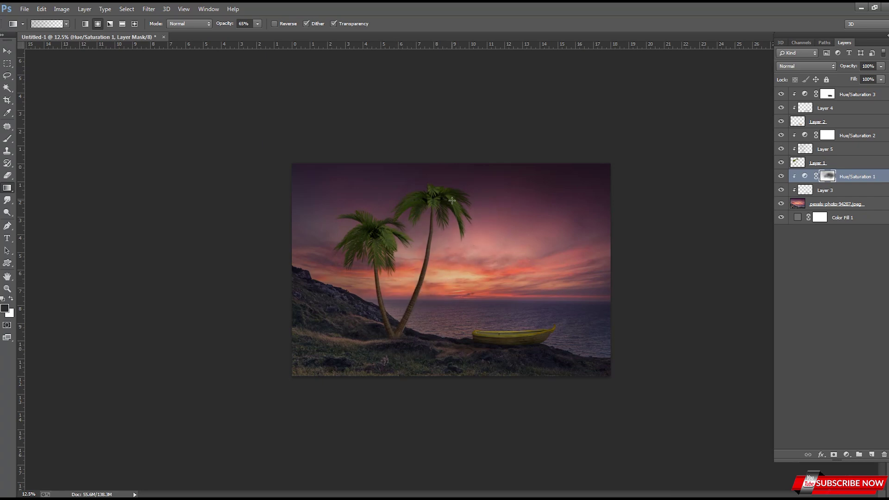
{"action": "key", "text": "ctrl+plus"}
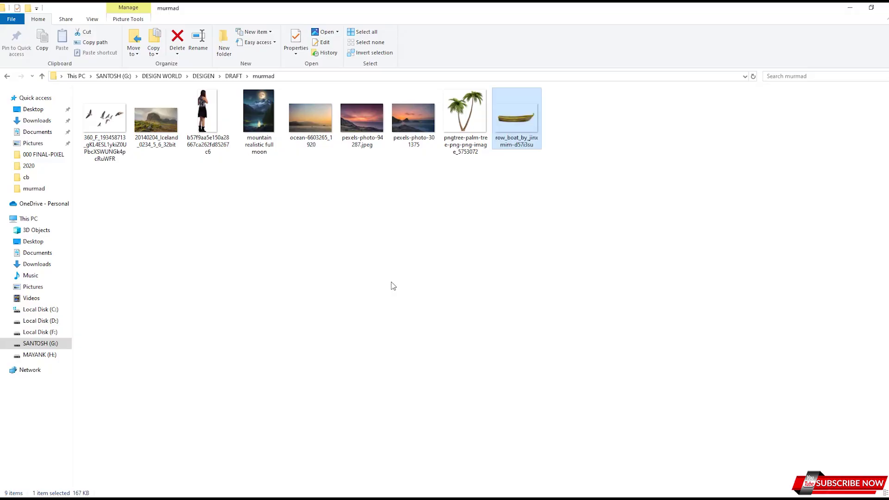
{"action": "left_click", "coordinate": [188, 111]}
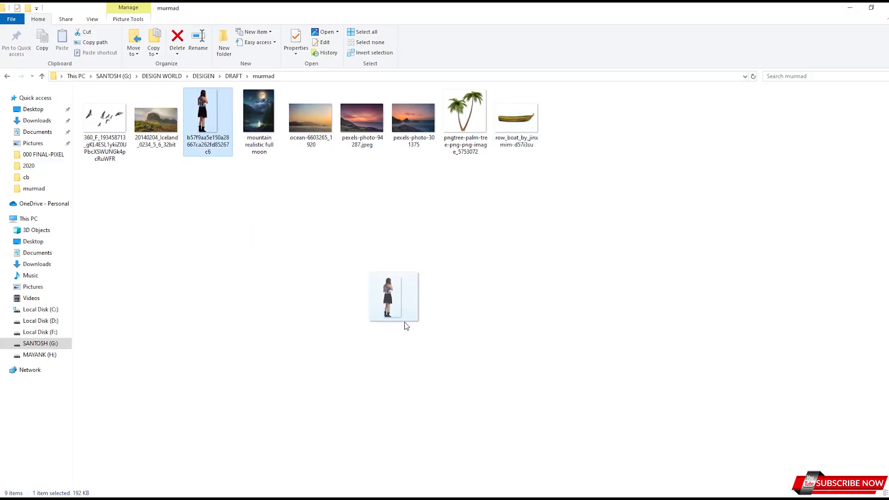
{"action": "left_click_drag", "start_coordinate": [203, 107], "coordinate": [371, 124]}
Bring the woman onto the canvas and scale her to stand beside the boat
{"action": "key", "text": "v"}
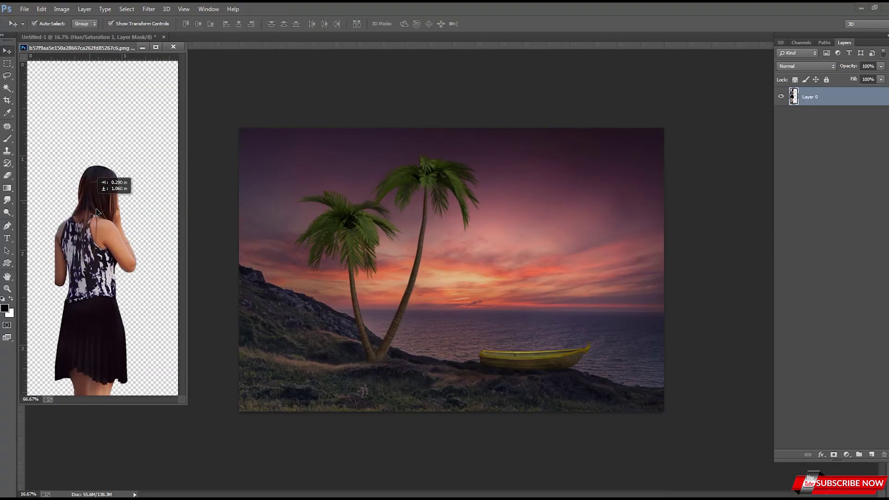
{"action": "left_click_drag", "start_coordinate": [58, 126], "coordinate": [454, 329]}
{"action": "left_click", "coordinate": [173, 47]}
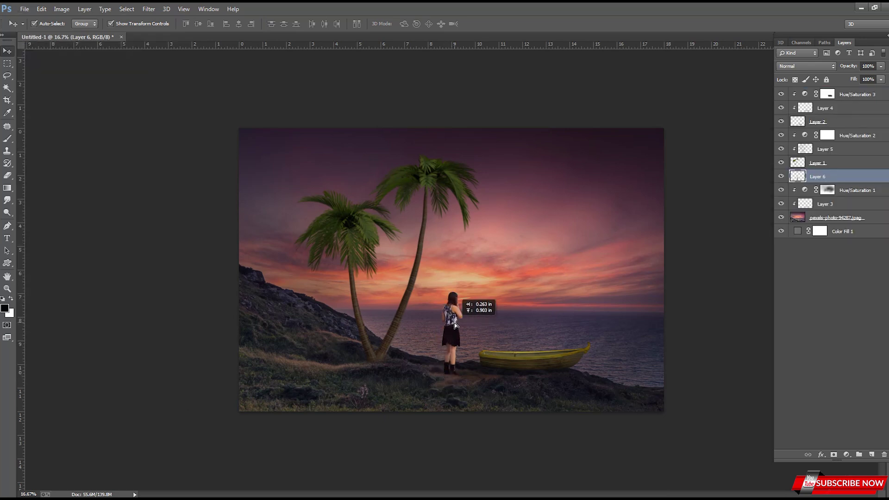
{"action": "key", "text": "ctrl+t"}
{"action": "mouse_move", "coordinate": [452, 319]}
{"action": "left_mouse_down"}
{"action": "mouse_move", "coordinate": [452, 310]}
{"action": "mouse_move", "coordinate": [460, 319]}
{"action": "left_mouse_up"}
{"action": "key", "text": "ctrl+plus"}
{"action": "left_click_drag", "start_coordinate": [445, 368], "coordinate": [456, 371]}
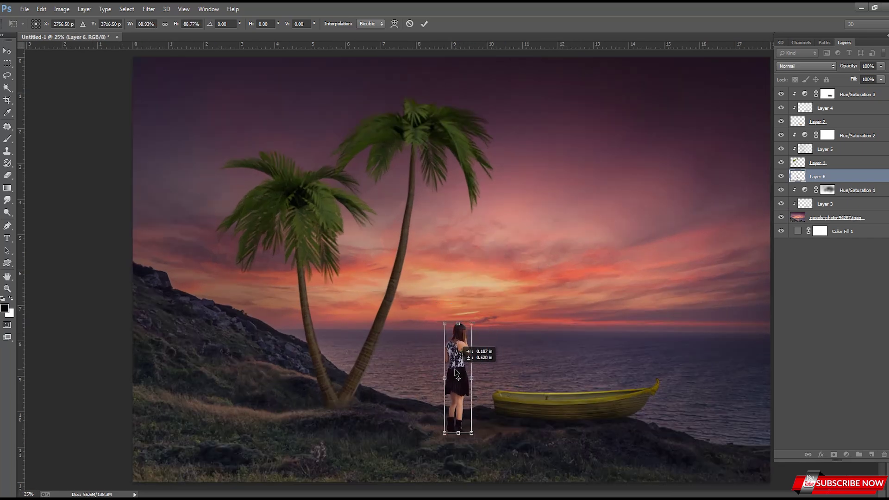
{"action": "key", "text": "Return"}
{"action": "key", "text": "ctrl+minus"}
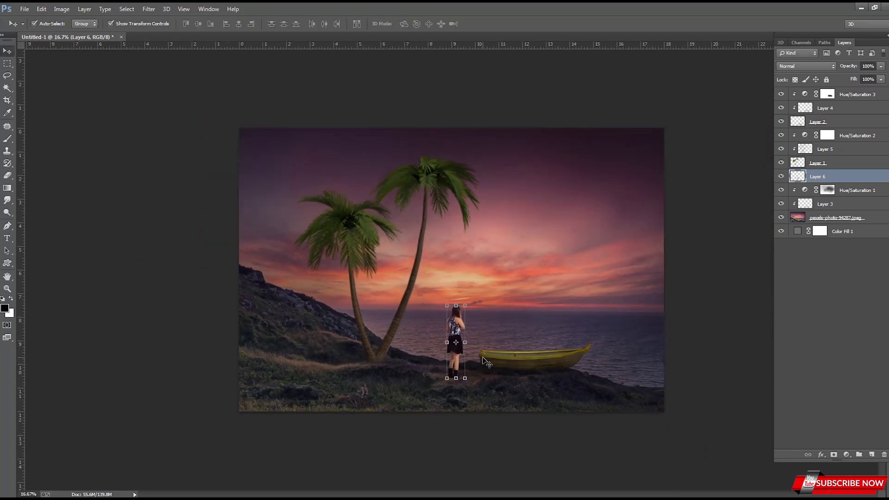
Duplicate the woman and flip and skew the copy into a ground shadow
{"action": "key", "text": "ctrl+j"}
{"action": "key", "text": "ctrl+t"}
{"action": "left_click_drag", "start_coordinate": [456, 305], "coordinate": [381, 403]}
{"action": "key", "text": "Return"}
Darken the shadow copy with Hue/Saturation and soften it with Gaussian Blur
{"action": "left_click", "coordinate": [148, 9]}
{"action": "left_click", "coordinate": [395, 154]}
{"action": "key", "text": "ctrl+u"}
{"action": "left_click_drag", "start_coordinate": [694, 201], "coordinate": [667, 201]}
{"action": "left_click", "coordinate": [830, 122]}
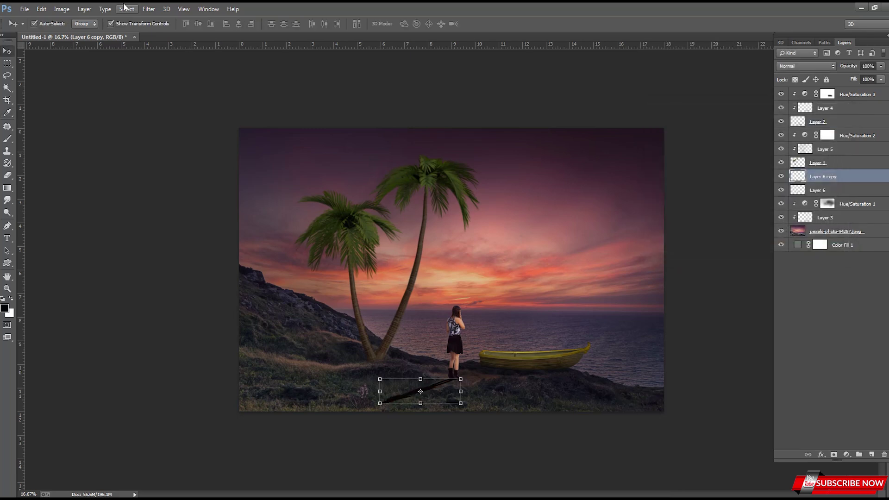
{"action": "left_click", "coordinate": [149, 8]}
{"action": "left_click", "coordinate": [299, 188]}
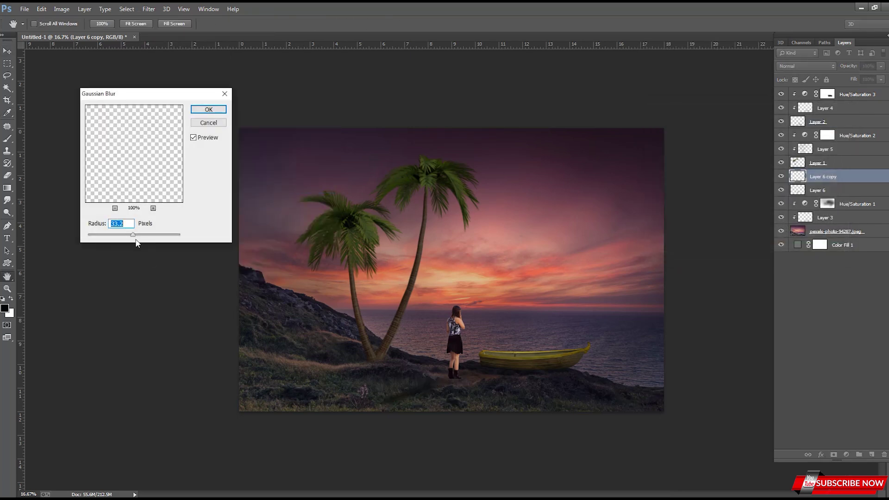
Fade the shadow with the Eraser, then reselect the woman layer
{"action": "left_click", "coordinate": [12, 176]}
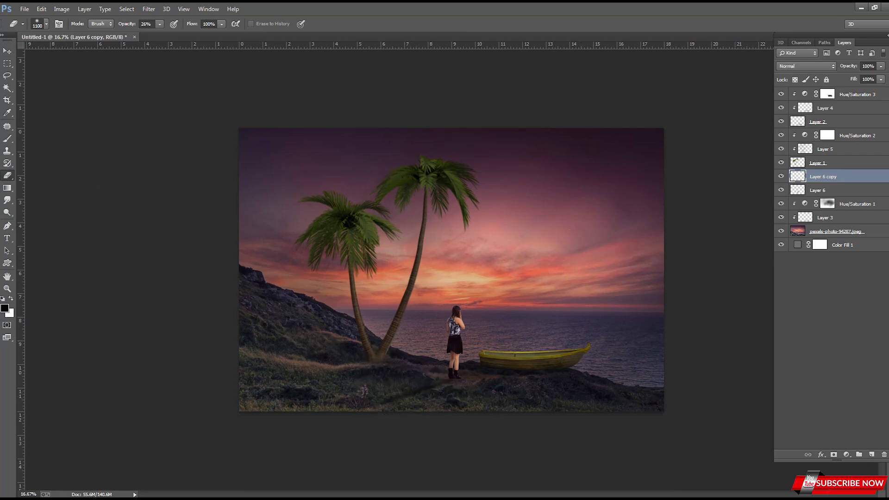
{"action": "key", "text": "v"}
{"action": "left_click", "coordinate": [456, 361]}
{"action": "left_click", "coordinate": [846, 455]}
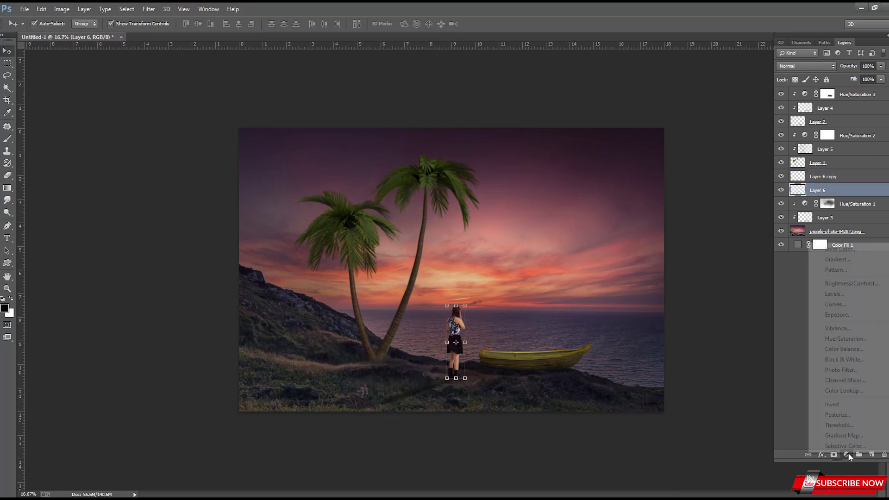
Add a Hue/Saturation adjustment above the woman and lower its lightness to darken her
{"action": "left_click", "coordinate": [842, 339]}
{"action": "left_click", "coordinate": [645, 246]}
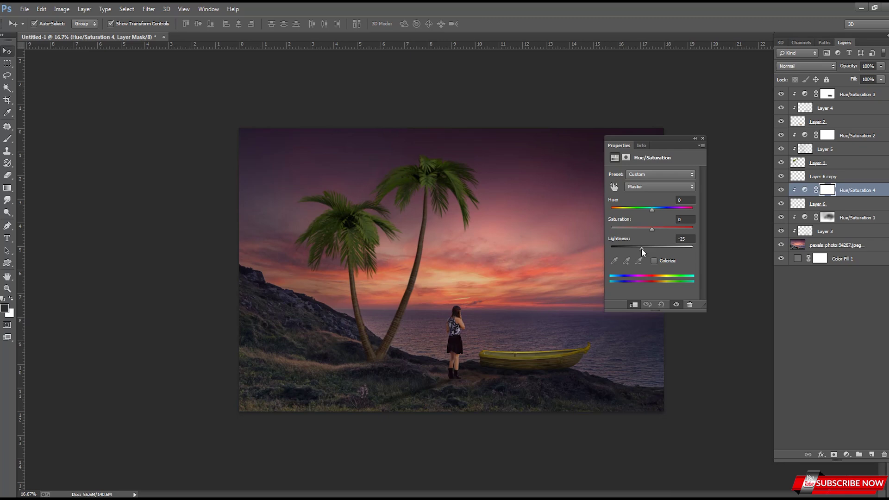
{"action": "left_click", "coordinate": [702, 138]}
{"action": "left_click", "coordinate": [7, 192]}
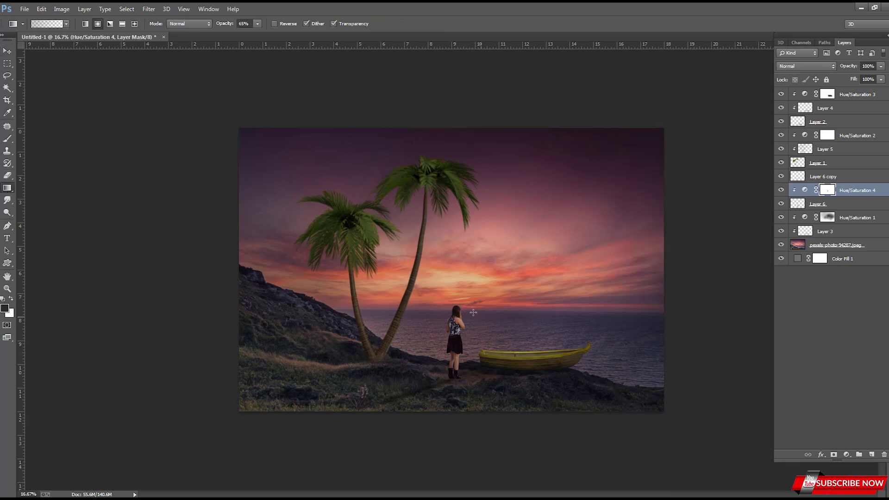
Add a new empty layer clipped above the sunset background photo, ready for brush painting
{"action": "left_click", "coordinate": [822, 244]}
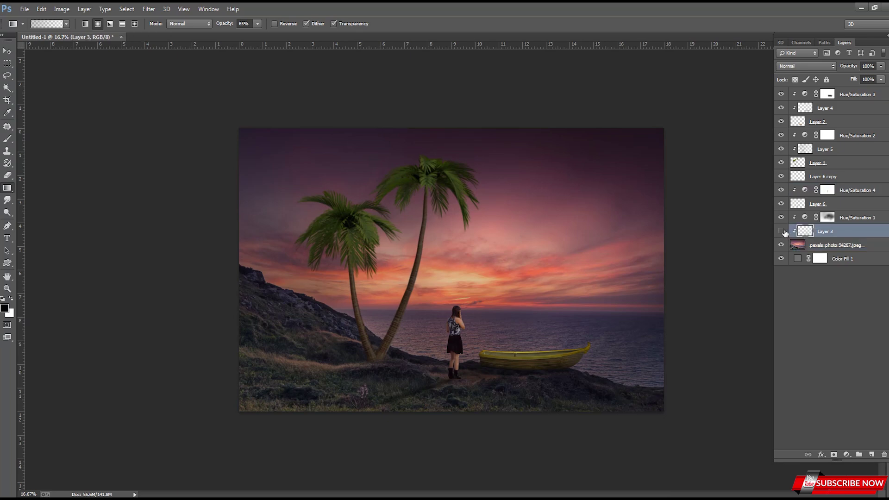
{"action": "left_click", "coordinate": [827, 248]}
{"action": "key", "text": "ctrl+shift+alt+n"}
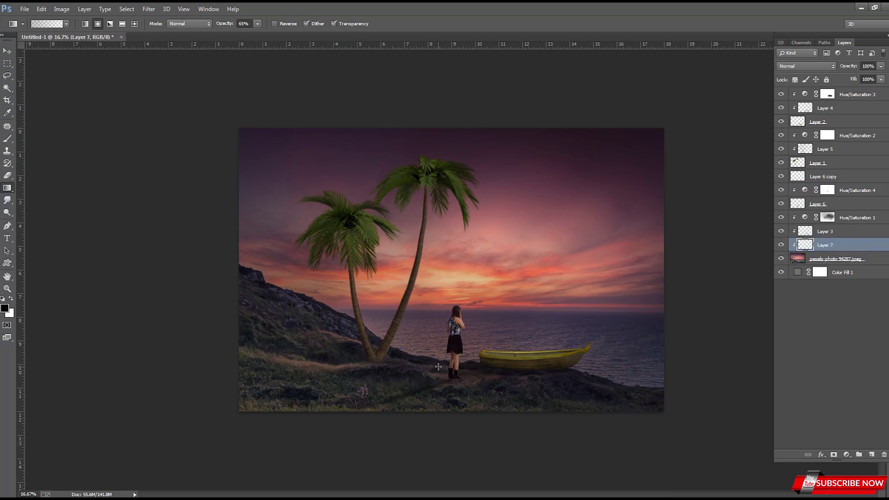
{"action": "key", "text": "b"}
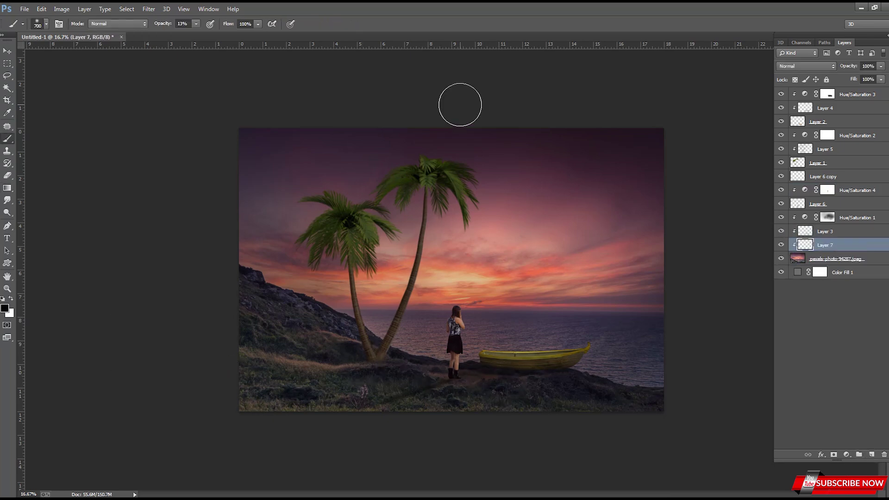
Bring the seagull flock image from the source folder into Photoshop as its own document
{"action": "key", "text": "ctrl+minus"}
{"action": "left_click_drag", "start_coordinate": [530, 253], "coordinate": [615, 254]}
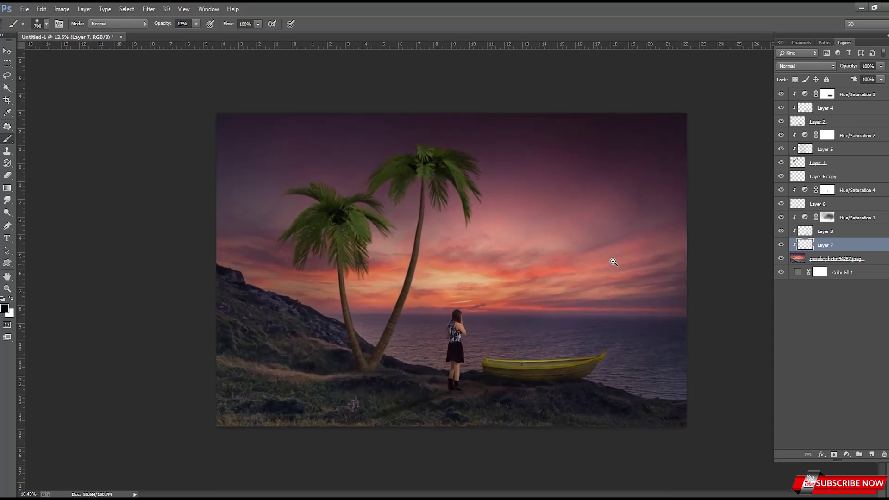
{"action": "right_click", "coordinate": [599, 233]}
{"action": "left_click", "coordinate": [576, 219]}
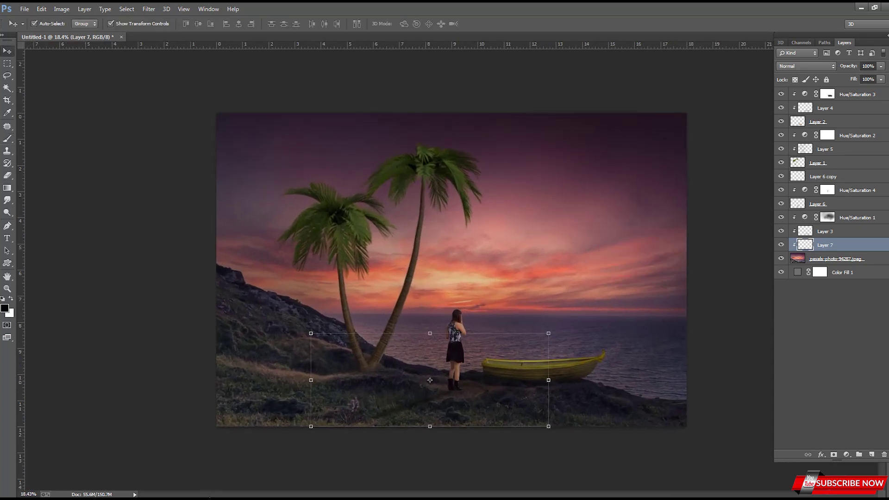
{"action": "left_click", "coordinate": [193, 469]}
{"action": "left_click_drag", "start_coordinate": [100, 130], "coordinate": [417, 9]}
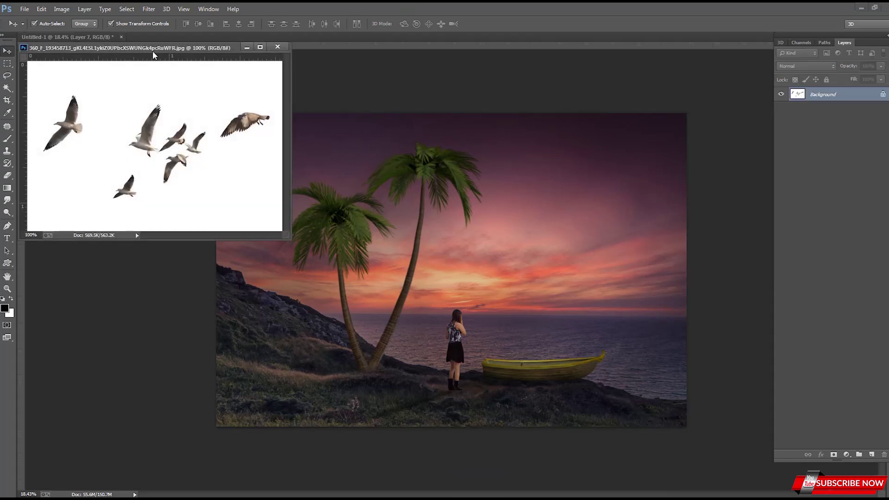
Darken the seagull photo's shadows slightly with a Levels adjustment
{"action": "left_click_drag", "start_coordinate": [156, 54], "coordinate": [261, 113]}
{"action": "key", "text": "ctrl+l"}
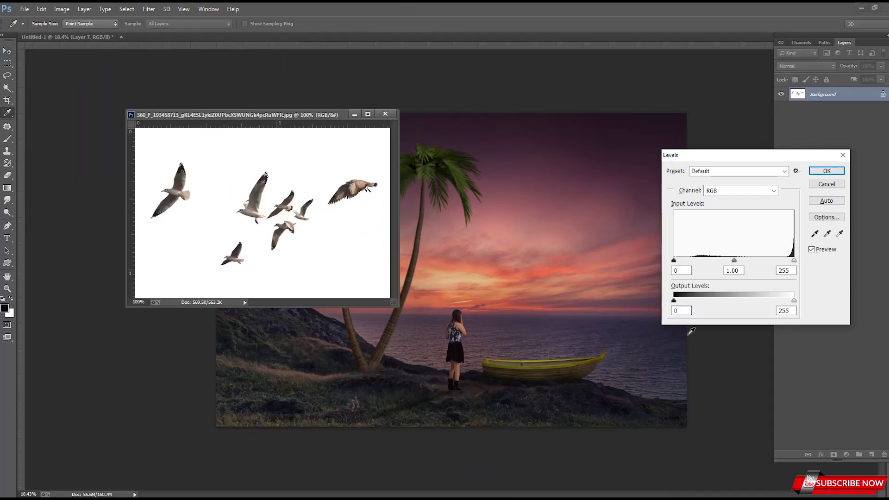
{"action": "left_click_drag", "start_coordinate": [678, 262], "coordinate": [681, 262]}
{"action": "key", "text": "Return"}
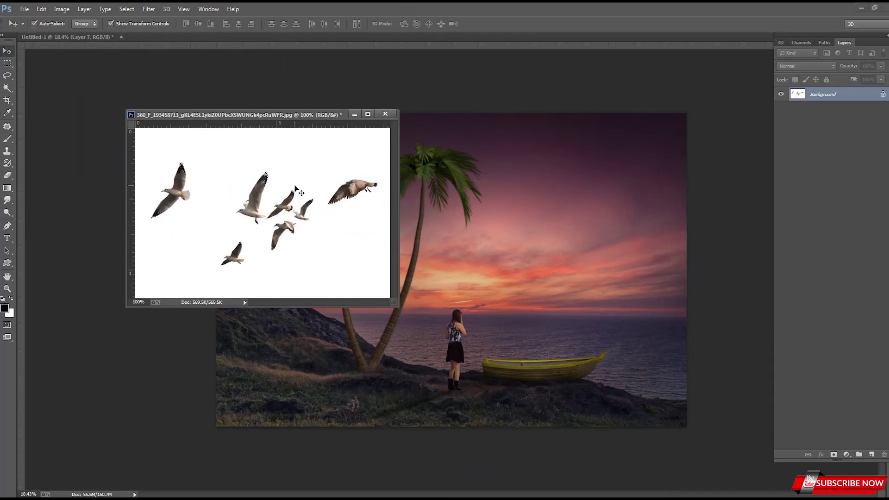
Move the seagulls into the composite, discard the source file, and scale them right of the palms
{"action": "key", "text": "v"}
{"action": "mouse_move", "coordinate": [249, 200]}
{"action": "left_mouse_down"}
{"action": "mouse_move", "coordinate": [251, 214]}
{"action": "mouse_move", "coordinate": [521, 148]}
{"action": "left_mouse_up"}
{"action": "left_click", "coordinate": [385, 113]}
{"action": "left_click", "coordinate": [452, 194]}
{"action": "left_click_drag", "start_coordinate": [542, 199], "coordinate": [595, 173]}
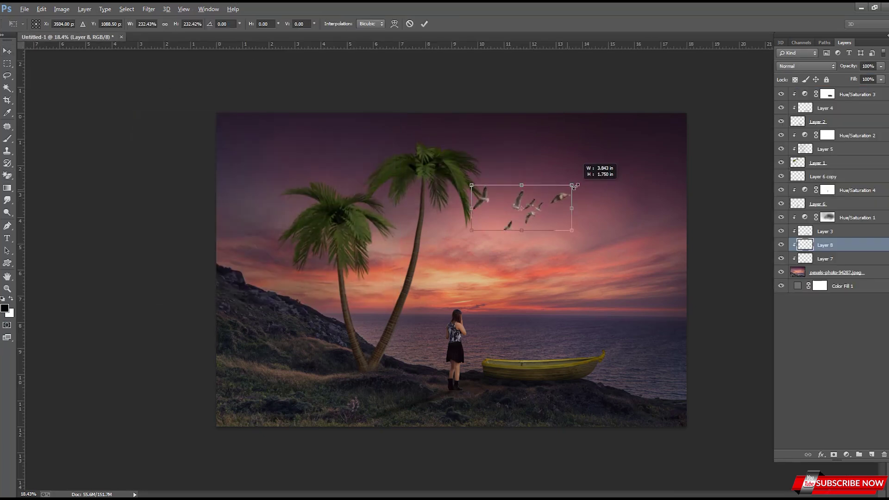
{"action": "left_click_drag", "start_coordinate": [555, 199], "coordinate": [576, 205]}
{"action": "key", "text": "Return"}
Move seagull Layer 8 to the top of the stack and unclip it so the flock shows
{"action": "right_click", "coordinate": [593, 176]}
{"action": "left_click", "coordinate": [439, 375]}
{"action": "scroll", "coordinate": [642, 308], "scroll_direction": "up", "scroll_amount": 1}
{"action": "scroll", "coordinate": [470, 221], "scroll_direction": "down", "scroll_amount": 2}
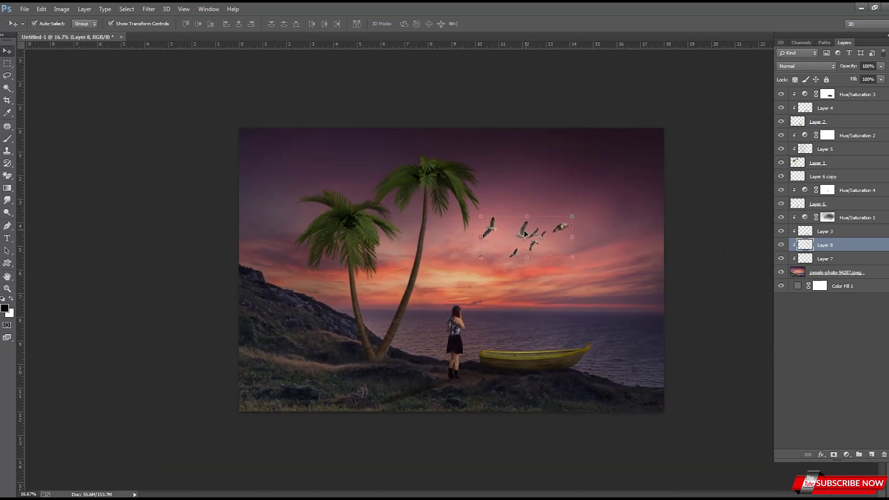
{"action": "left_click_drag", "start_coordinate": [529, 232], "coordinate": [519, 250]}
{"action": "right_click", "coordinate": [520, 237]}
{"action": "left_click", "coordinate": [529, 248]}
{"action": "key", "text": "ctrl+bracketright"}
{"action": "key", "text": "ctrl+bracketright"}
{"action": "key", "text": "ctrl+bracketright"}
{"action": "key", "text": "ctrl+bracketright"}
{"action": "key", "text": "ctrl+shift+bracketright"}
{"action": "right_click", "coordinate": [819, 94]}
{"action": "left_click", "coordinate": [804, 231]}
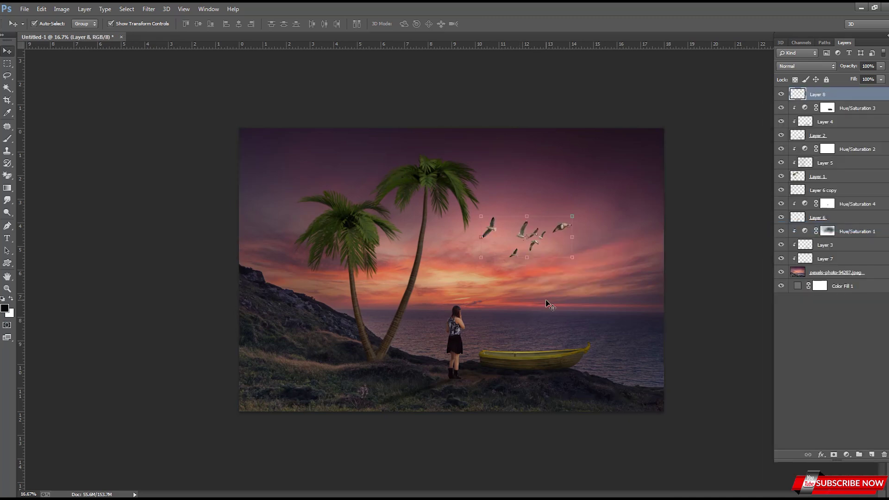
{"action": "left_click_drag", "start_coordinate": [523, 233], "coordinate": [524, 225]}
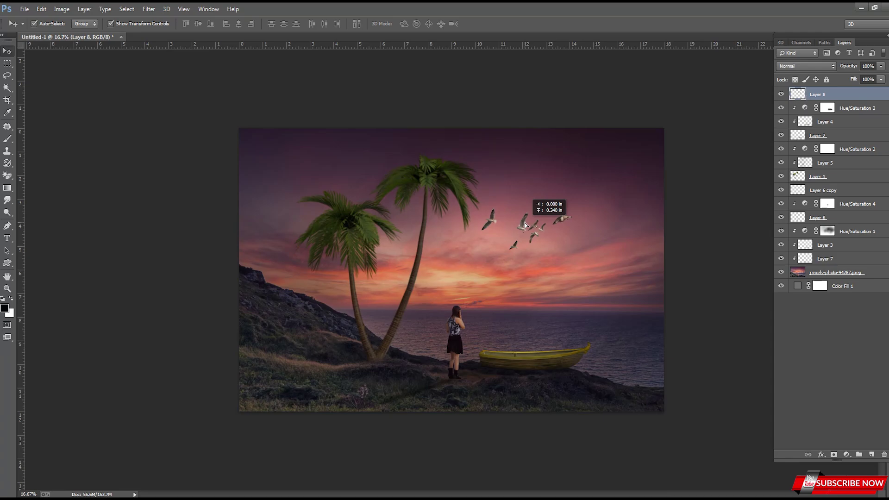
Select the Layer 6 copy, open the moon image, and marquee its upper part
{"action": "left_click", "coordinate": [822, 190]}
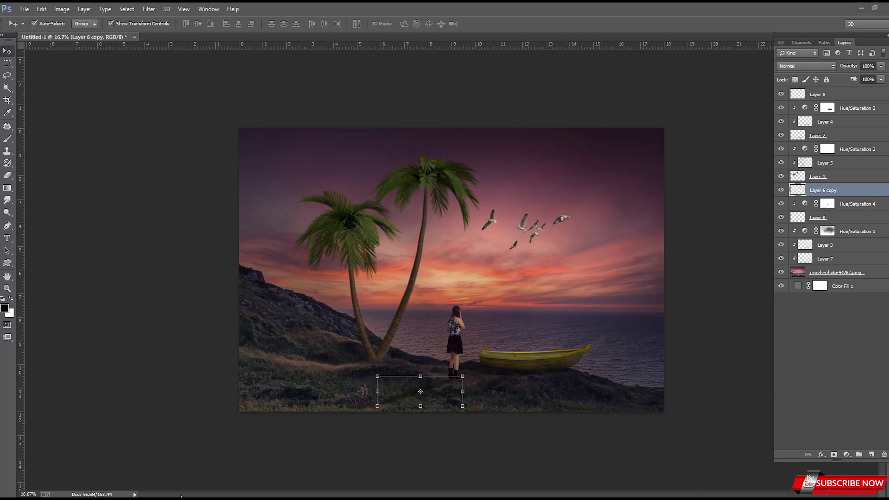
{"action": "left_click", "coordinate": [180, 496]}
{"action": "left_click_drag", "start_coordinate": [255, 111], "coordinate": [419, 10]}
{"action": "left_click_drag", "start_coordinate": [28, 62], "coordinate": [310, 350]}
{"action": "right_click", "coordinate": [203, 167]}
Feather the moon selection by 20 px and paste it above the top seagull layer
{"action": "left_click", "coordinate": [219, 186]}
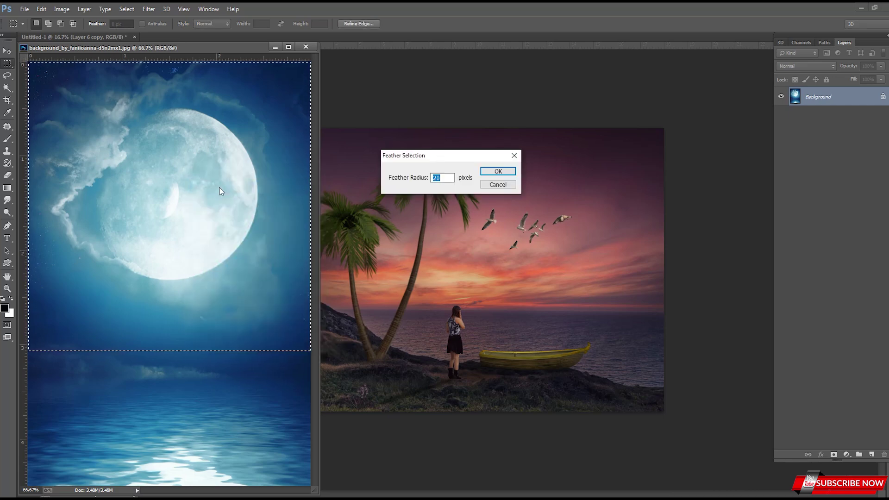
{"action": "key", "text": "Return"}
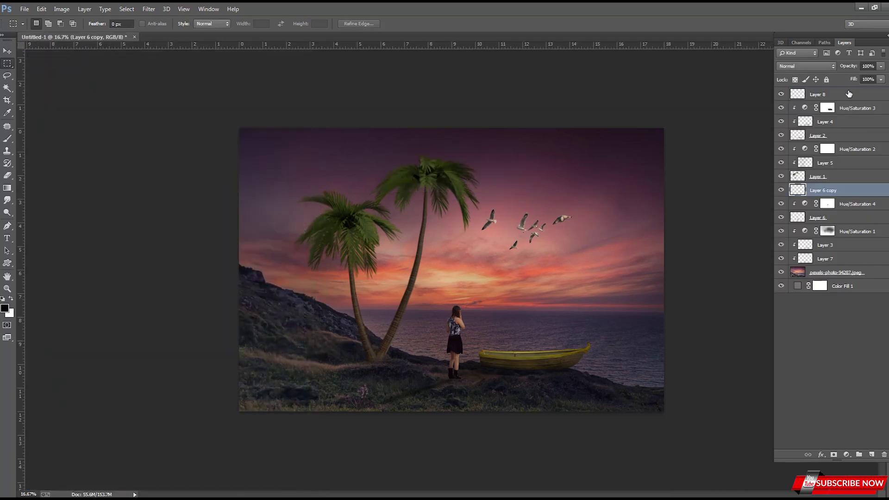
{"action": "left_click", "coordinate": [848, 94]}
{"action": "key", "text": "ctrl+v"}
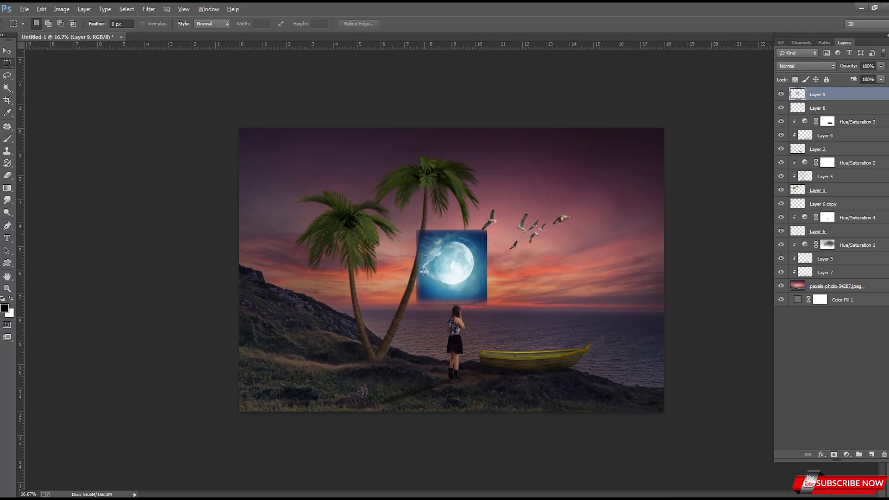
Enlarge the moon up-right and set its layer blend mode to Luminosity
{"action": "key", "text": "shift+alt+s"}
{"action": "key", "text": "ctrl+t"}
{"action": "mouse_move", "coordinate": [486, 230]}
{"action": "left_mouse_down"}
{"action": "mouse_move", "coordinate": [526, 184]}
{"action": "mouse_move", "coordinate": [572, 210]}
{"action": "mouse_move", "coordinate": [557, 197]}
{"action": "left_mouse_up"}
{"action": "key", "text": "Return"}
{"action": "key", "text": "shift+alt+g"}
{"action": "left_click", "coordinate": [788, 70]}
{"action": "left_click", "coordinate": [790, 310]}
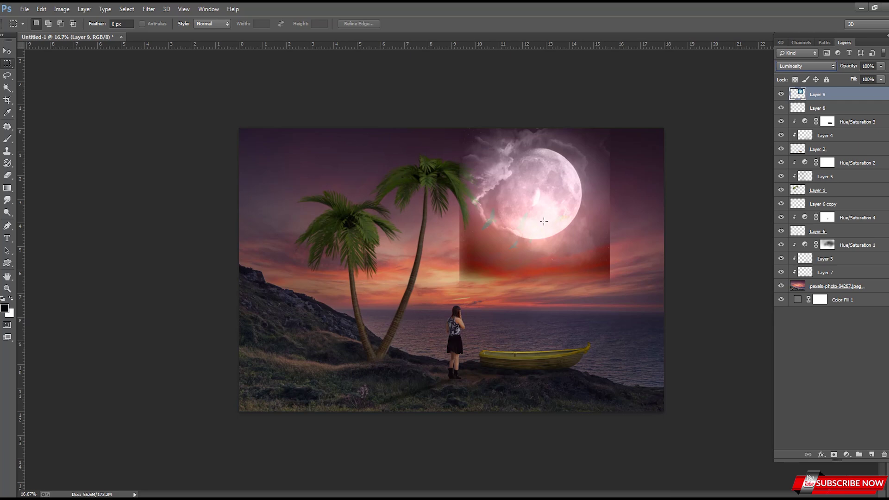
Move the moon layer down the stack, unclipped, and reposition and enlarge it over the palms
{"action": "key", "text": "ctrl+bracketleft"}
{"action": "key", "text": "ctrl+alt+g"}
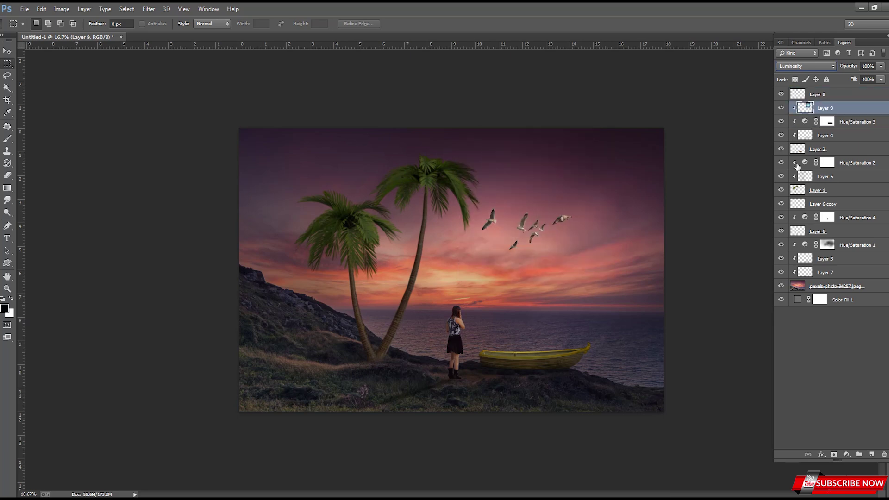
{"action": "right_click", "coordinate": [828, 108]}
{"action": "left_click", "coordinate": [819, 232]}
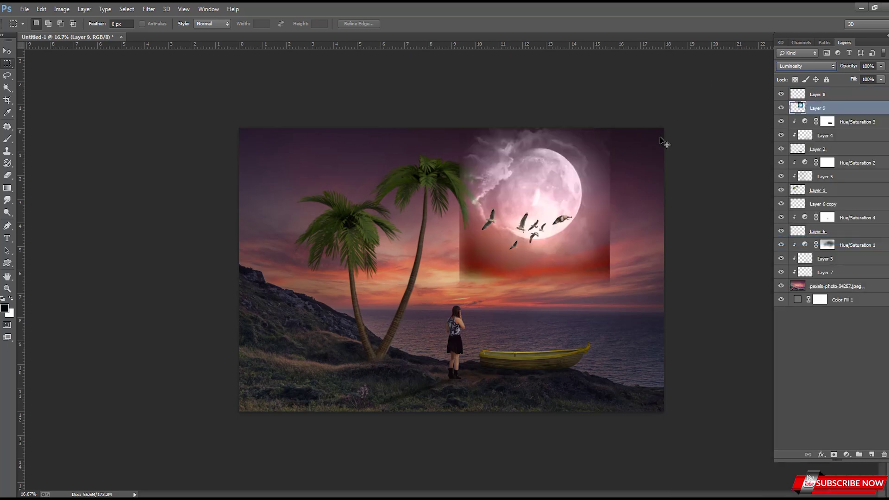
{"action": "key", "text": "ctrl+t"}
{"action": "left_click_drag", "start_coordinate": [529, 182], "coordinate": [510, 180]}
{"action": "left_click_drag", "start_coordinate": [566, 123], "coordinate": [581, 109]}
{"action": "left_click_drag", "start_coordinate": [564, 173], "coordinate": [554, 171]}
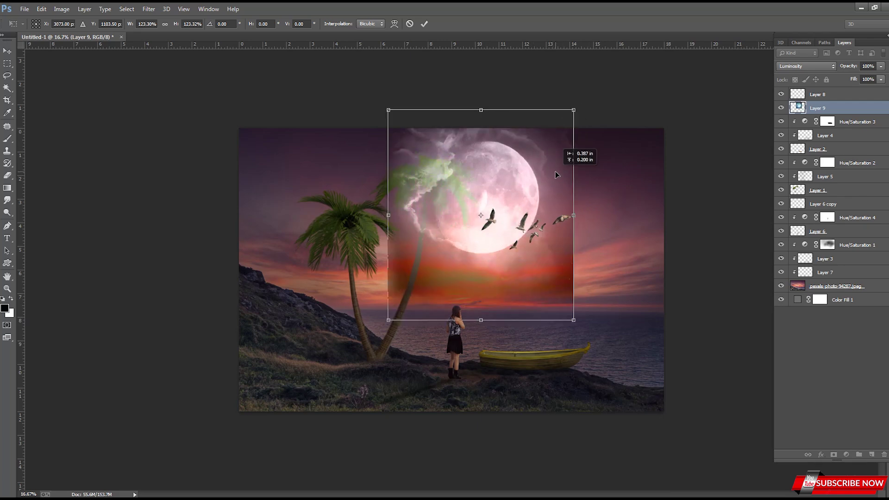
{"action": "key", "text": "Return"}
{"action": "key", "text": "ctrl+bracketleft"}
{"action": "key", "text": "ctrl+bracketleft"}
{"action": "key", "text": "ctrl+bracketleft"}
{"action": "key", "text": "ctrl+bracketleft"}
{"action": "key", "text": "ctrl+bracketleft"}
{"action": "key", "text": "ctrl+bracketleft"}
Erase the moon's hard edges near the palm top and horizon, with eraser opacity at 23%
{"action": "key", "text": "e"}
{"action": "mouse_move", "coordinate": [510, 113]}
{"action": "left_mouse_down"}
{"action": "mouse_move", "coordinate": [429, 139]}
{"action": "mouse_move", "coordinate": [408, 310]}
{"action": "left_mouse_up"}
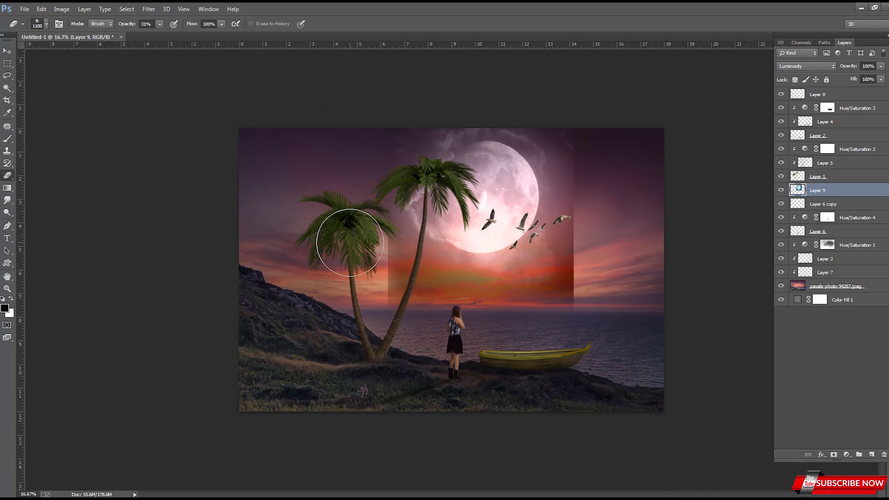
{"action": "mouse_move", "coordinate": [408, 310]}
{"action": "left_mouse_down"}
{"action": "mouse_move", "coordinate": [604, 226]}
{"action": "mouse_move", "coordinate": [595, 268]}
{"action": "mouse_move", "coordinate": [587, 153]}
{"action": "mouse_move", "coordinate": [564, 263]}
{"action": "mouse_move", "coordinate": [560, 122]}
{"action": "left_mouse_up"}
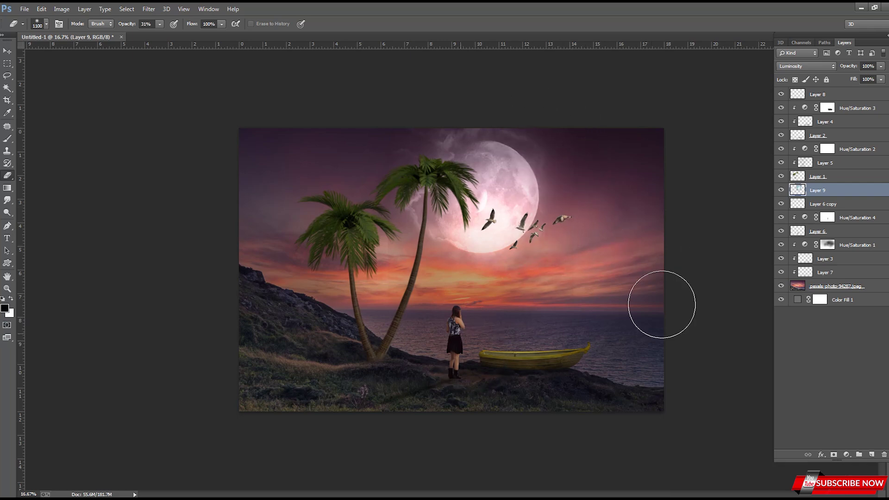
{"action": "left_click", "coordinate": [159, 25]}
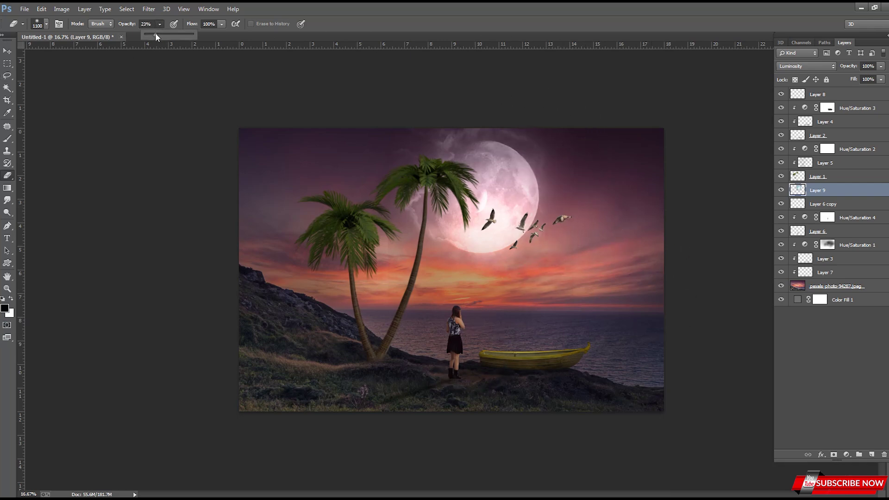
{"action": "left_click", "coordinate": [156, 34]}
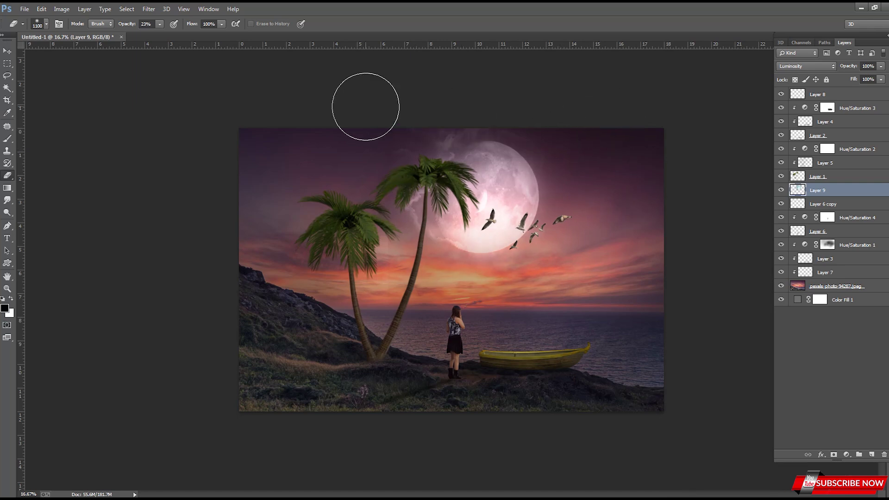
{"action": "left_click", "coordinate": [519, 175]}
Browse the palm, Layer 5 and Hue/Saturation 1 layers, then zoom in on the woman
{"action": "key", "text": "v"}
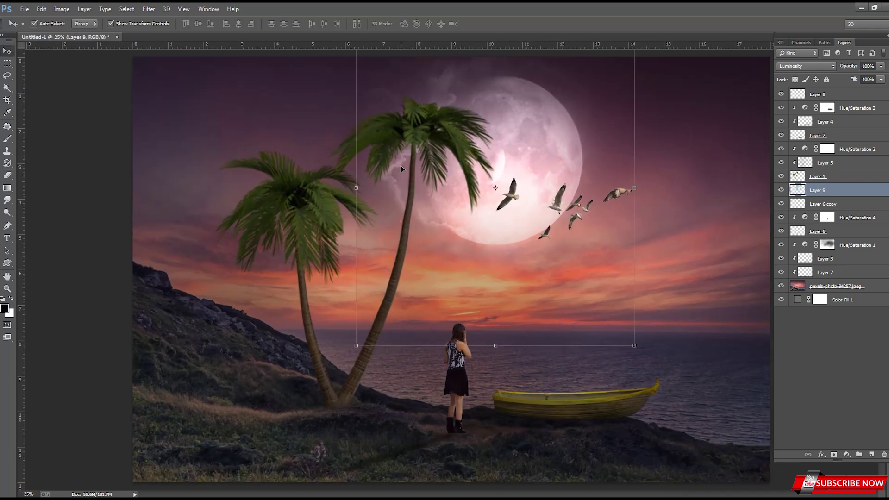
{"action": "left_click", "coordinate": [401, 165]}
{"action": "left_click", "coordinate": [836, 164]}
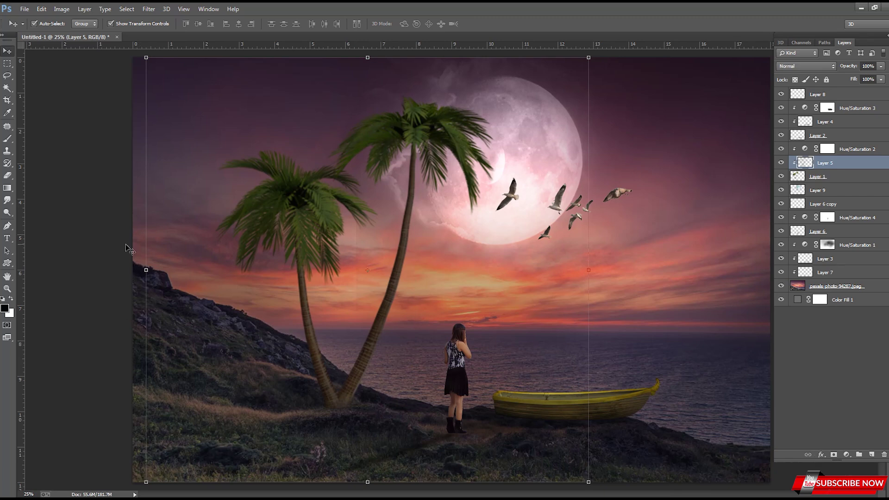
{"action": "left_click", "coordinate": [856, 245]}
{"action": "key", "text": "ctrl+minus"}
{"action": "right_click", "coordinate": [593, 255]}
{"action": "key", "text": "Escape"}
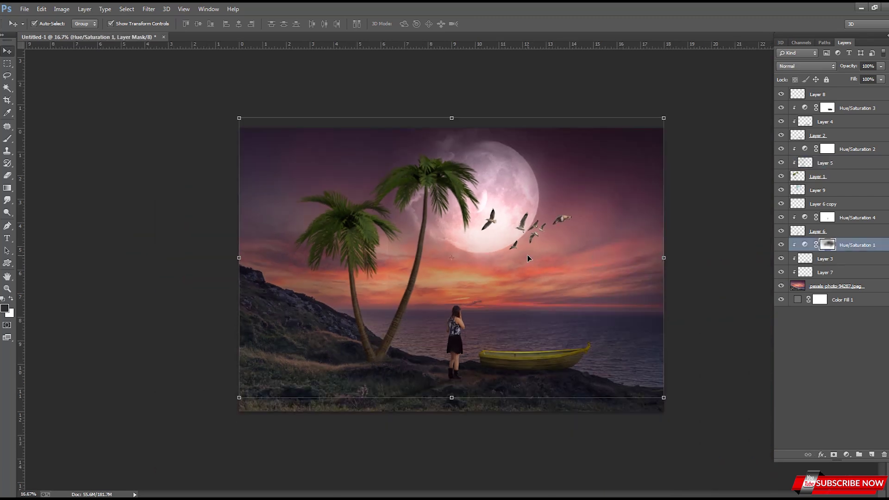
{"action": "left_click", "coordinate": [488, 368]}
Add a new clipped layer above the woman and paint a dark shadow at her feet
{"action": "left_click", "coordinate": [462, 371]}
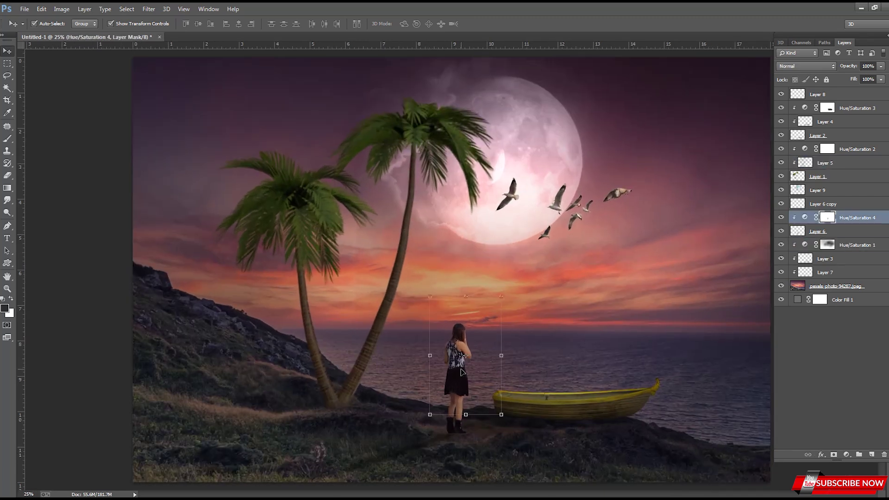
{"action": "left_click", "coordinate": [818, 231]}
{"action": "left_click", "coordinate": [872, 455]}
{"action": "key", "text": "ctrl+alt+g"}
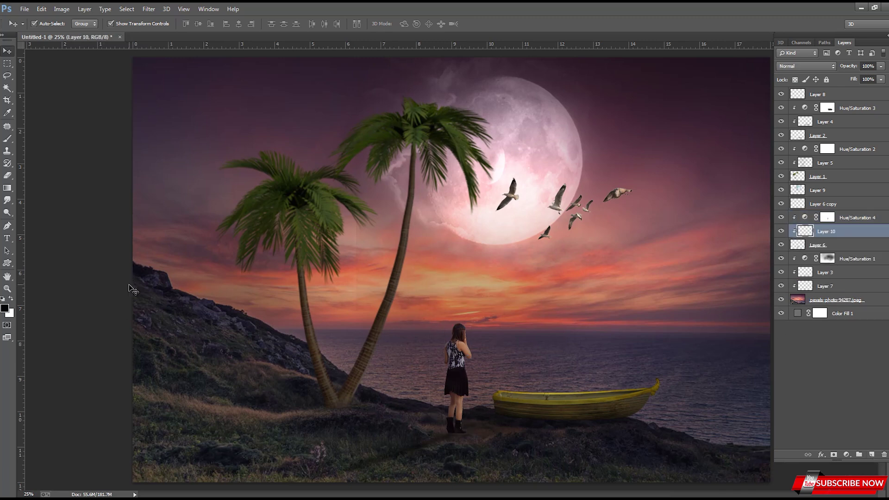
{"action": "key", "text": "b"}
{"action": "mouse_move", "coordinate": [461, 400]}
{"action": "left_mouse_down"}
{"action": "mouse_move", "coordinate": [458, 383]}
{"action": "mouse_move", "coordinate": [444, 389]}
{"action": "mouse_move", "coordinate": [437, 436]}
{"action": "mouse_move", "coordinate": [422, 445]}
{"action": "left_mouse_up"}
Zoom out to the full composite and target the Hue/Saturation 2 mask with the Gradient tool
{"action": "key", "text": "ctrl+minus"}
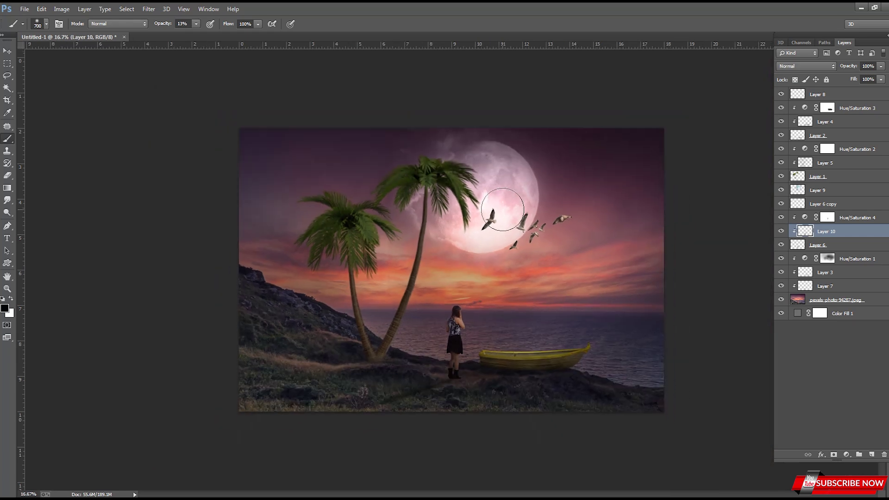
{"action": "left_click", "coordinate": [822, 176]}
{"action": "left_click", "coordinate": [826, 149]}
{"action": "left_click", "coordinate": [7, 188]}
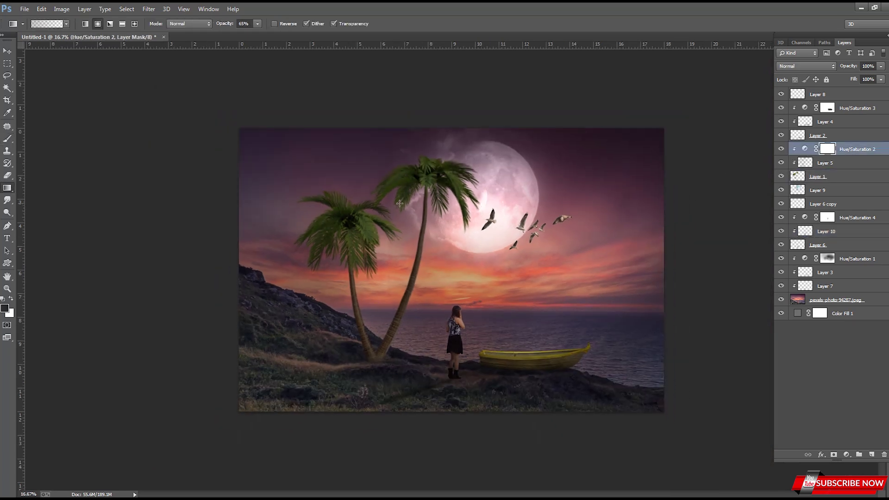
Fade the Hue/Saturation 2 mask with gradients over the left palm and right palm trunk
{"action": "left_click_drag", "start_coordinate": [374, 237], "coordinate": [374, 286]}
{"action": "left_click_drag", "start_coordinate": [426, 272], "coordinate": [401, 338]}
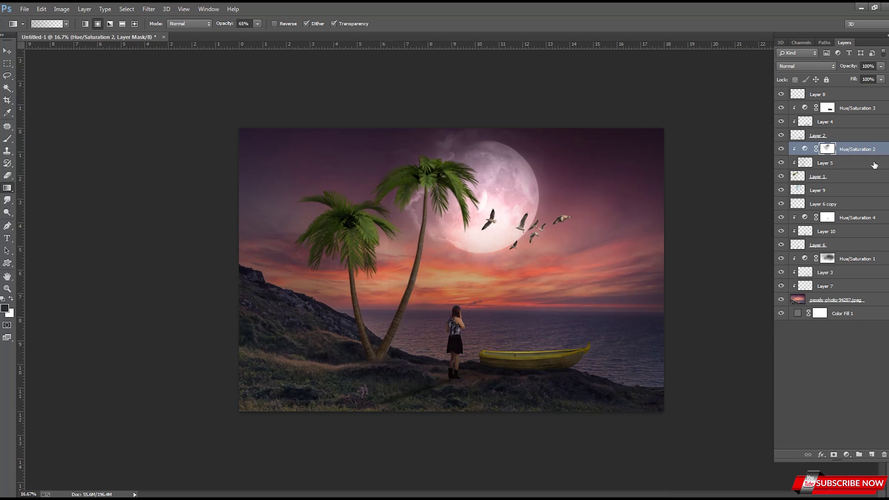
{"action": "key", "text": "v"}
Duplicate Layer 9 into Layer 9 copy, trying and undoing a brightening blend mode
{"action": "left_click", "coordinate": [507, 203]}
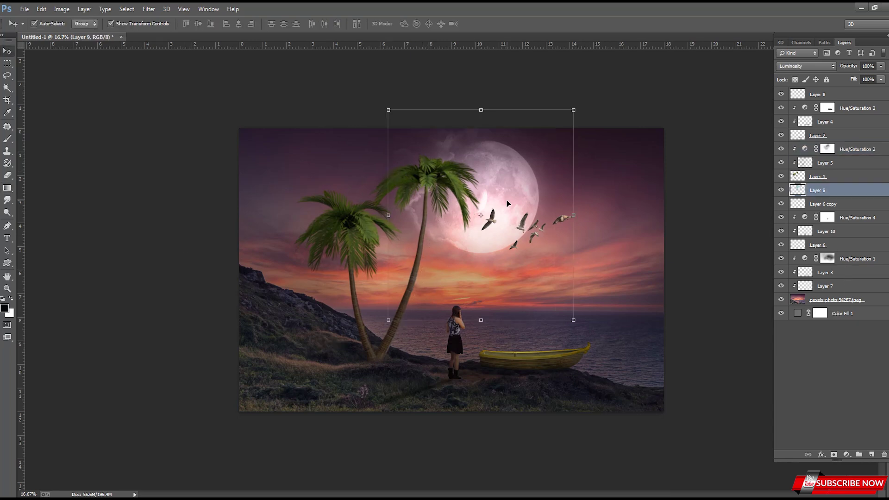
{"action": "key", "text": "e"}
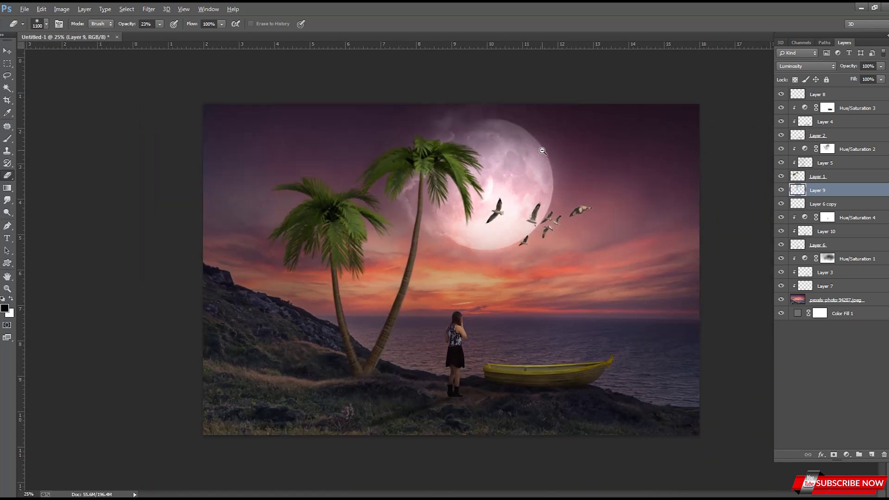
{"action": "key", "text": "ctrl+j"}
{"action": "key", "text": "ctrl+minus"}
{"action": "left_click", "coordinate": [805, 66]}
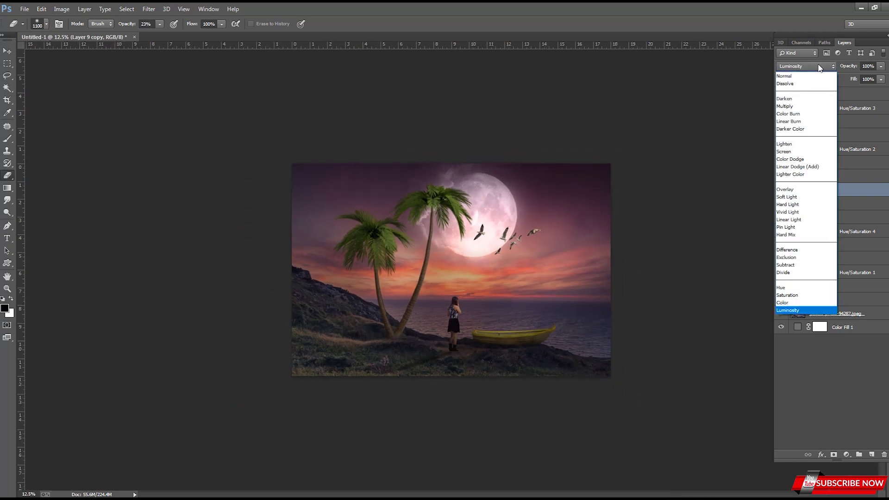
{"action": "left_click", "coordinate": [806, 175]}
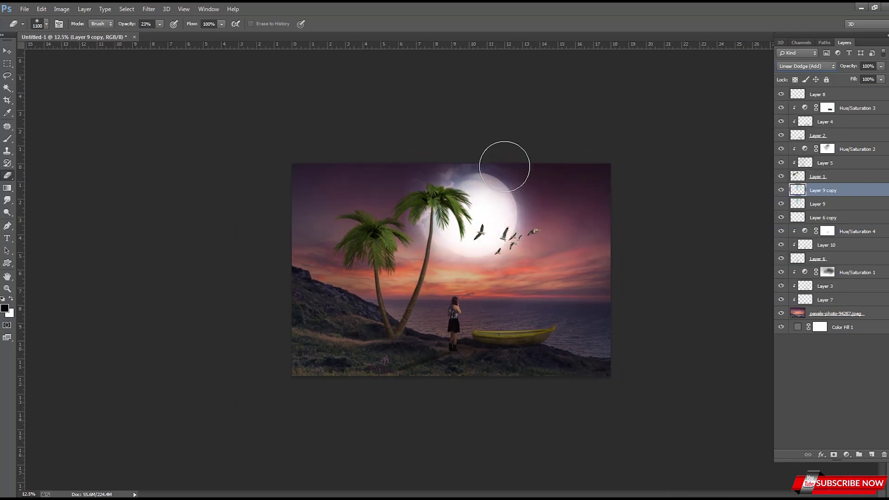
{"action": "key", "text": "ctrl+z"}
Zoom back in and add a new layer clipped above Layer 1
{"action": "left_click", "coordinate": [561, 190], "text": "ctrl"}
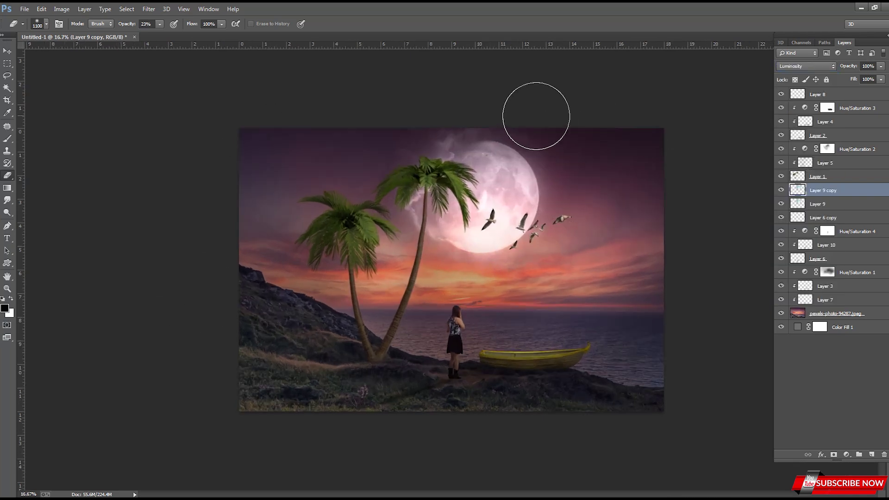
{"action": "left_click", "coordinate": [406, 254], "text": "ctrl"}
{"action": "left_click", "coordinate": [828, 178]}
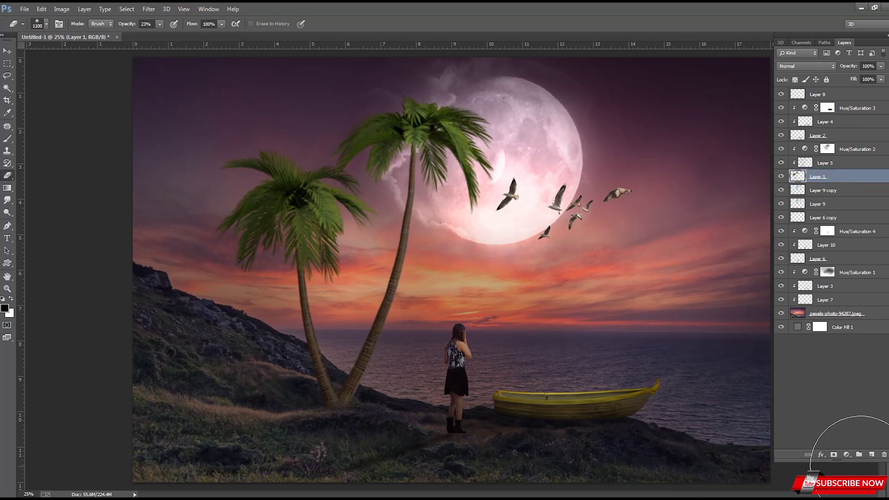
{"action": "left_click", "coordinate": [871, 455]}
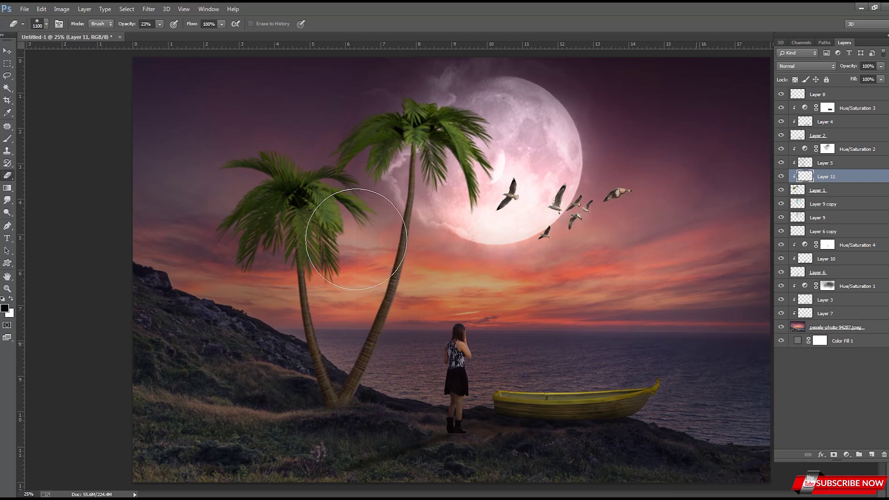
Fill Layer 11 with 50% neutral gray for Overlay blending
{"action": "key", "text": "shift+F5"}
{"action": "left_click", "coordinate": [505, 149]}
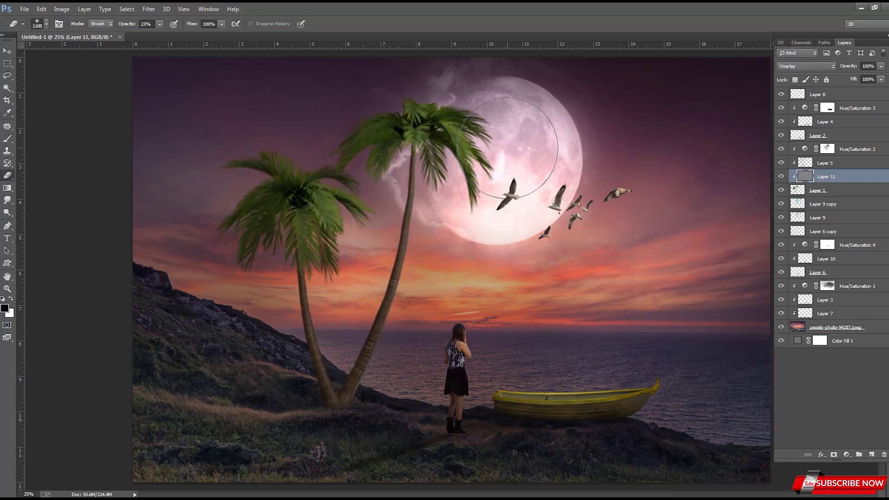
{"action": "key", "text": "o"}
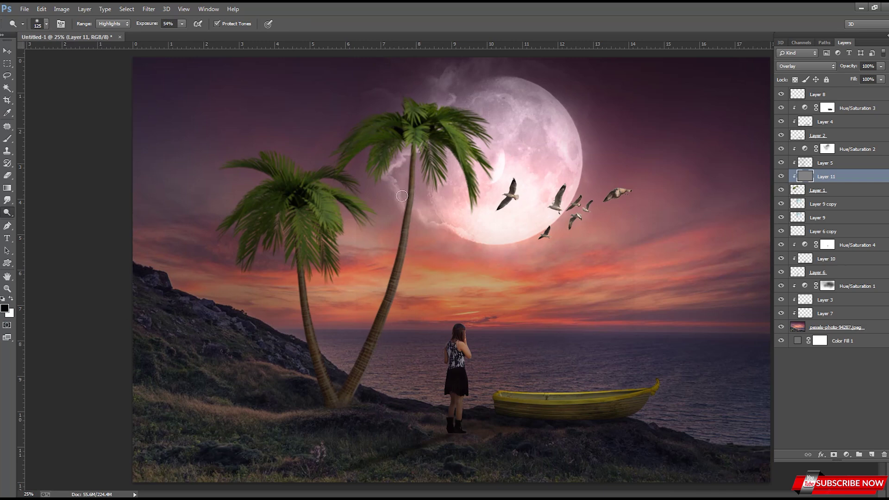
{"action": "scroll", "coordinate": [412, 180], "scroll_direction": "up", "scroll_amount": 1}
{"action": "scroll", "coordinate": [410, 190], "scroll_direction": "up", "scroll_amount": 1}
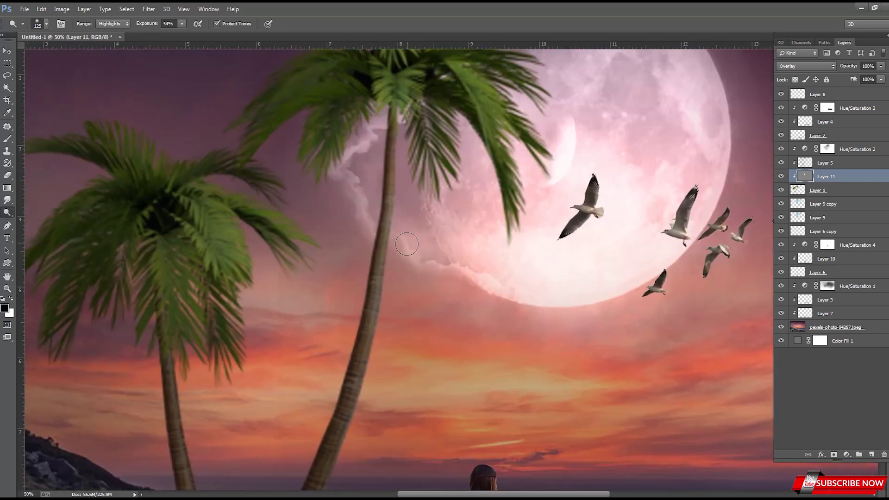
{"action": "key", "text": "bracketleft"}
{"action": "key", "text": "bracketleft"}
{"action": "key", "text": "bracketleft"}
Dodge highlights along the tall palm trunk and the lower left palm trunk
{"action": "left_click_drag", "start_coordinate": [368, 351], "coordinate": [380, 329]}
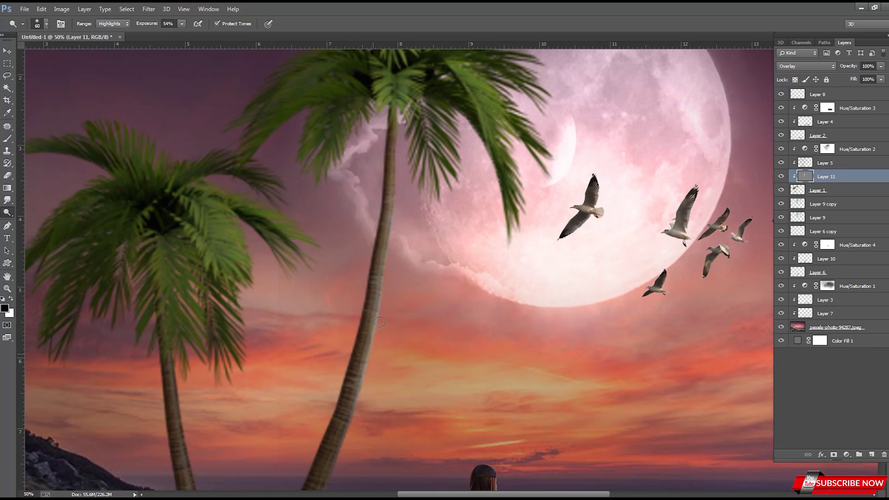
{"action": "key", "text": "bracketleft"}
{"action": "left_click_drag", "start_coordinate": [391, 159], "coordinate": [388, 296]}
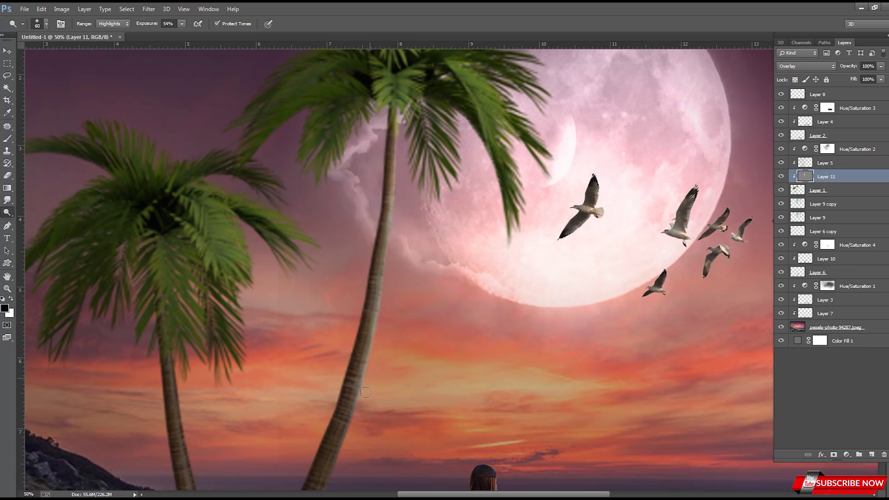
{"action": "key", "text": "bracketright"}
{"action": "key", "text": "ctrl+minus"}
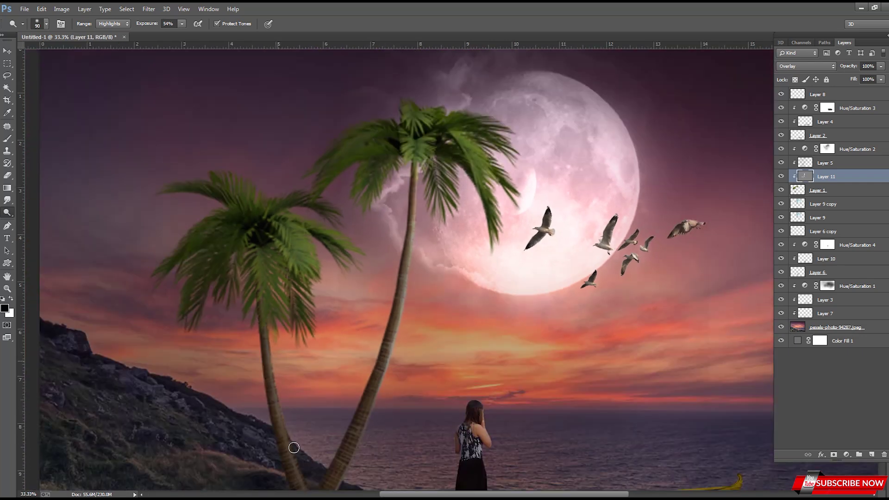
{"action": "left_click_drag", "start_coordinate": [287, 415], "coordinate": [299, 450]}
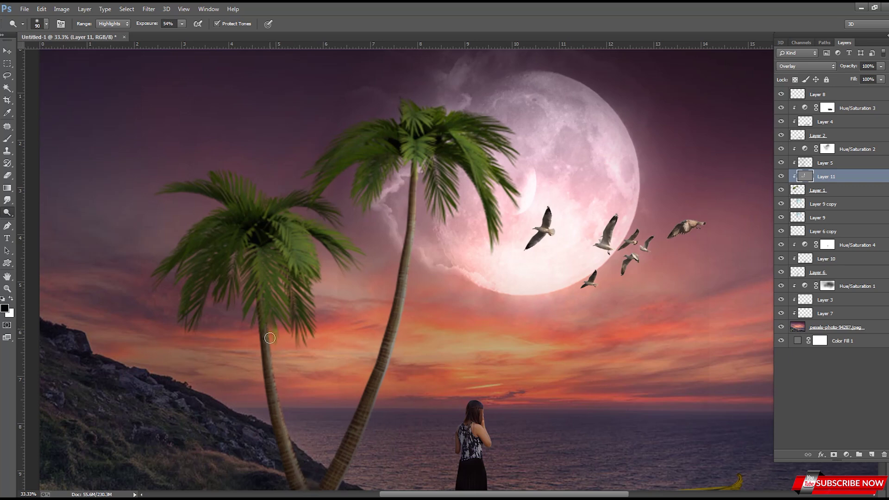
Dodge highlights onto the tall palm's frond and the left palm's crown
{"action": "scroll", "coordinate": [270, 338], "scroll_direction": "down", "scroll_amount": 2}
{"action": "scroll", "coordinate": [364, 293], "scroll_direction": "up", "scroll_amount": 2}
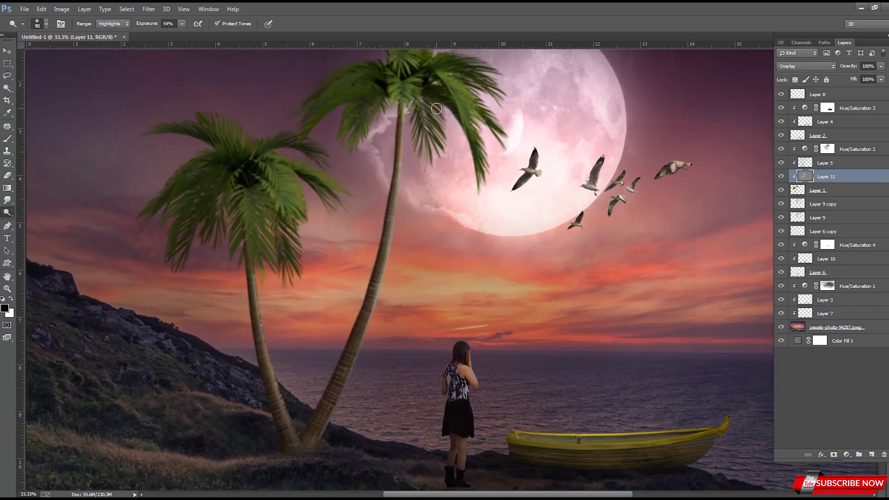
{"action": "left_click_drag", "start_coordinate": [480, 122], "coordinate": [481, 162]}
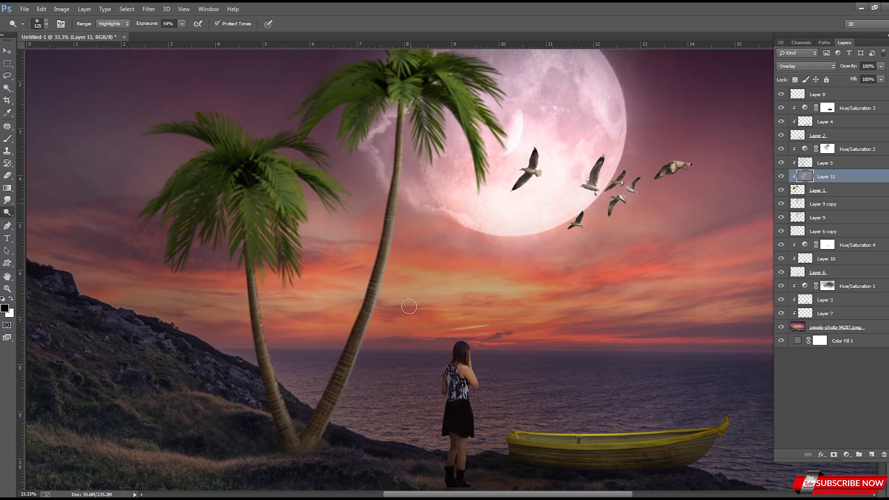
{"action": "scroll", "coordinate": [453, 271], "scroll_direction": "down", "scroll_amount": 1}
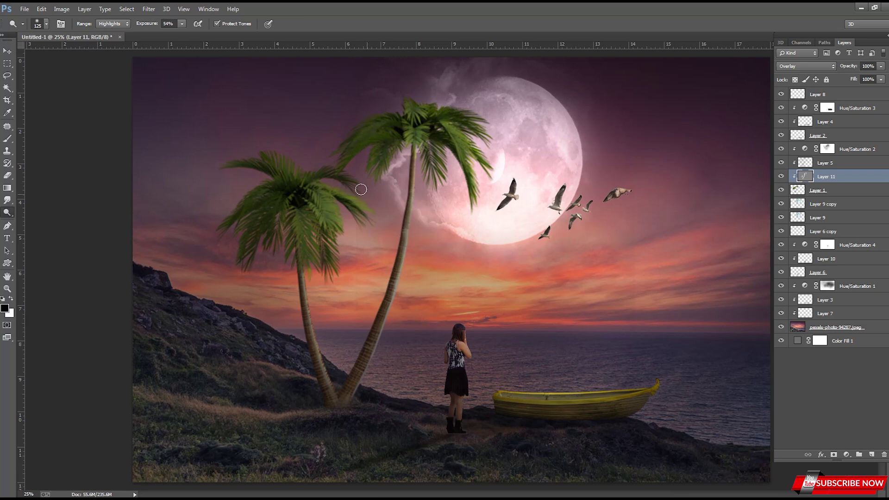
{"action": "left_click_drag", "start_coordinate": [301, 171], "coordinate": [312, 201]}
{"action": "scroll", "coordinate": [543, 263], "scroll_direction": "down", "scroll_amount": 2}
{"action": "scroll", "coordinate": [543, 263], "scroll_direction": "up", "scroll_amount": 1}
{"action": "left_click", "coordinate": [829, 327]}
Dodge the grassy ridge beside the palms lighter, then lower the exposure and enlarge the brush
{"action": "left_click_drag", "start_coordinate": [346, 363], "coordinate": [238, 359]}
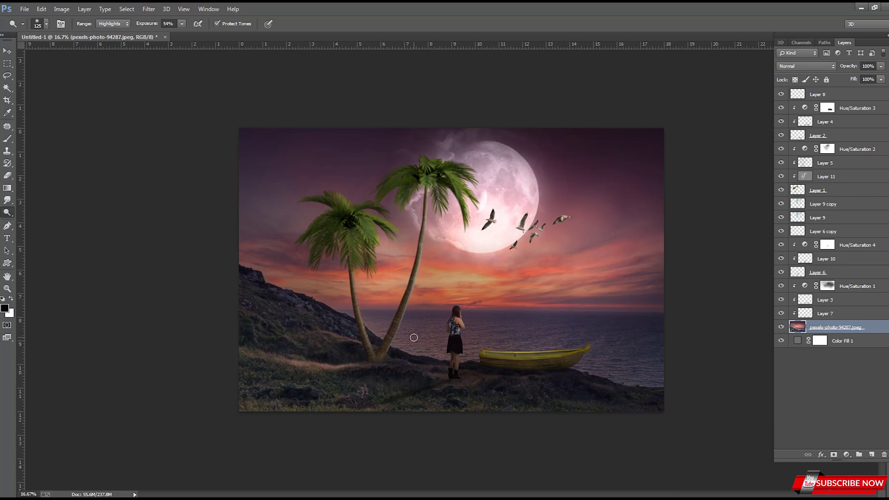
{"action": "left_click_drag", "start_coordinate": [182, 24], "coordinate": [169, 36]}
{"action": "key", "text": "bracketright"}
{"action": "key", "text": "bracketright"}
{"action": "key", "text": "bracketright"}
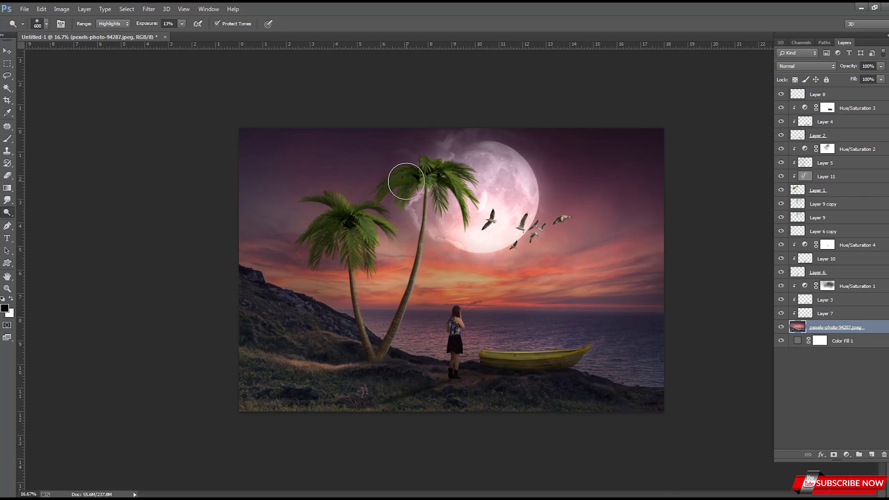
{"action": "key", "text": "ctrl+minus"}
{"action": "key", "text": "ctrl+plus"}
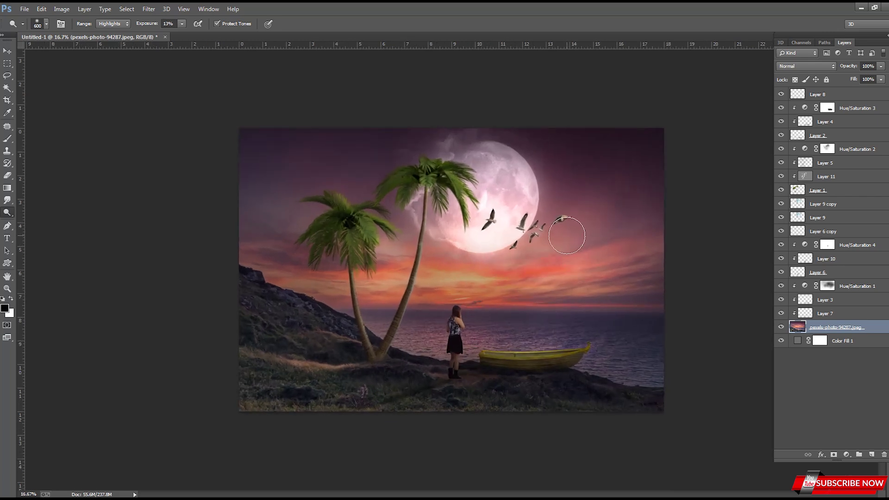
Select the gulls layer and check its Levels without making changes
{"action": "key", "text": "v"}
{"action": "left_click", "coordinate": [519, 231]}
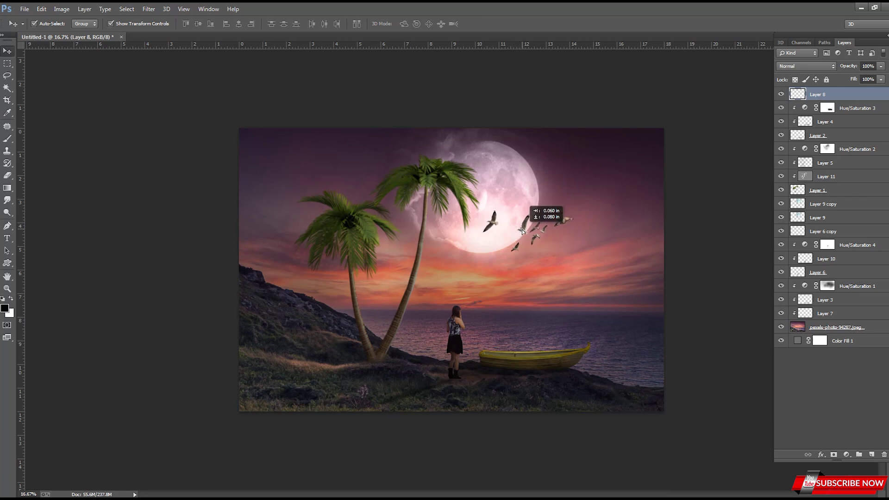
{"action": "key", "text": "i"}
{"action": "key", "text": "ctrl+l"}
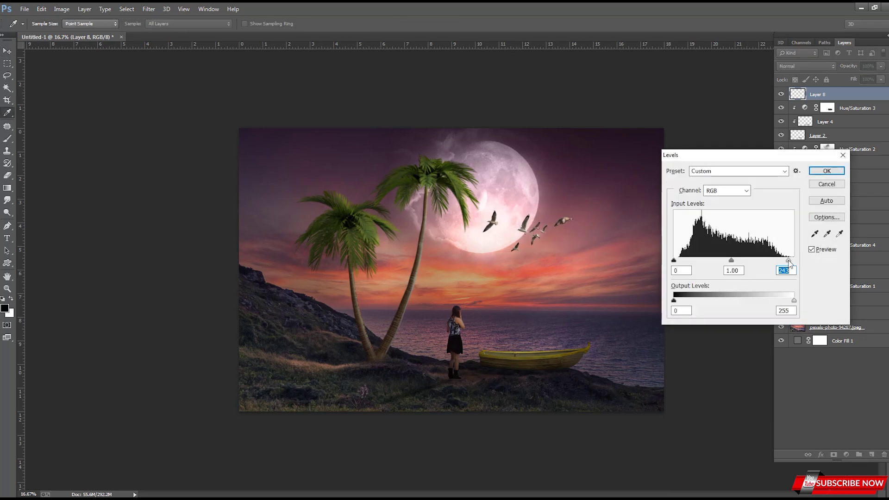
{"action": "key", "text": "Return"}
{"action": "key", "text": "v"}
{"action": "key", "text": "ctrl+plus"}
Add a new layer clipped to the gulls and set up a small white brush
{"action": "left_click", "coordinate": [872, 455]}
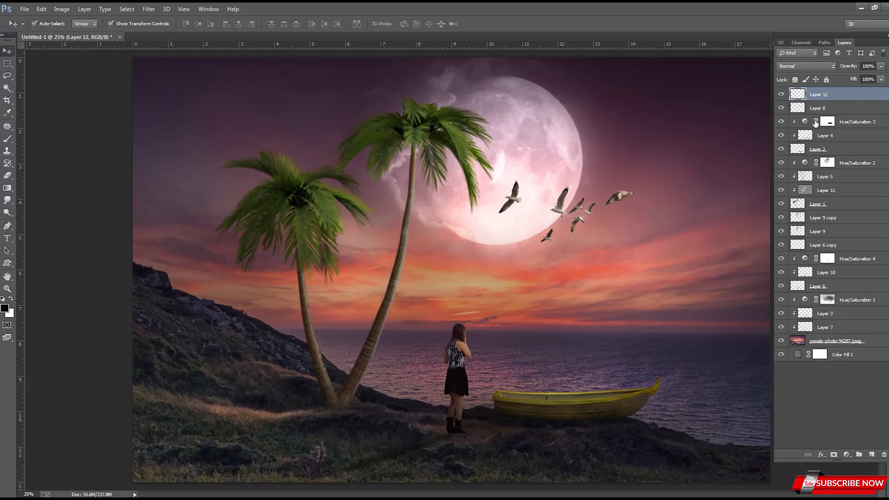
{"action": "left_click", "coordinate": [792, 98], "text": "alt"}
{"action": "key", "text": "ctrl+plus"}
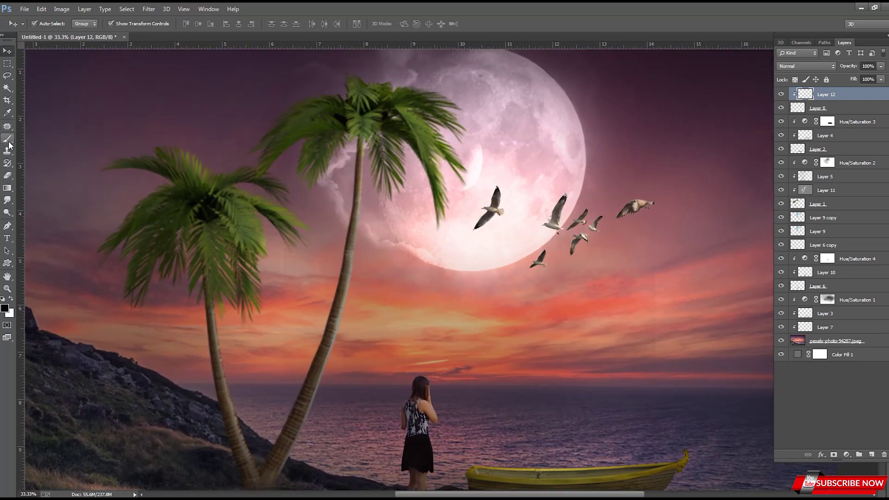
{"action": "left_click", "coordinate": [7, 139]}
{"action": "left_click", "coordinate": [12, 299]}
{"action": "key", "text": "ctrl+plus"}
{"action": "key", "text": "bracketleft"}
{"action": "key", "text": "bracketleft"}
{"action": "key", "text": "bracketleft"}
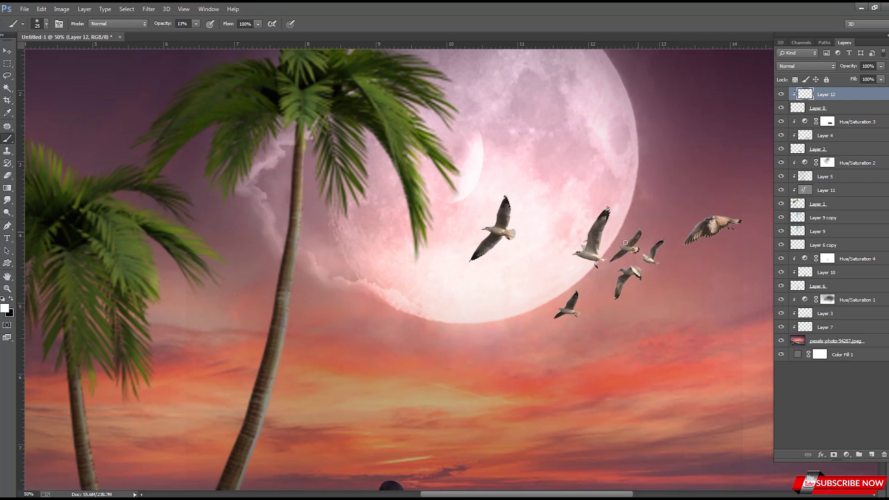
{"action": "scroll", "coordinate": [496, 213], "scroll_direction": "down", "scroll_amount": 1}
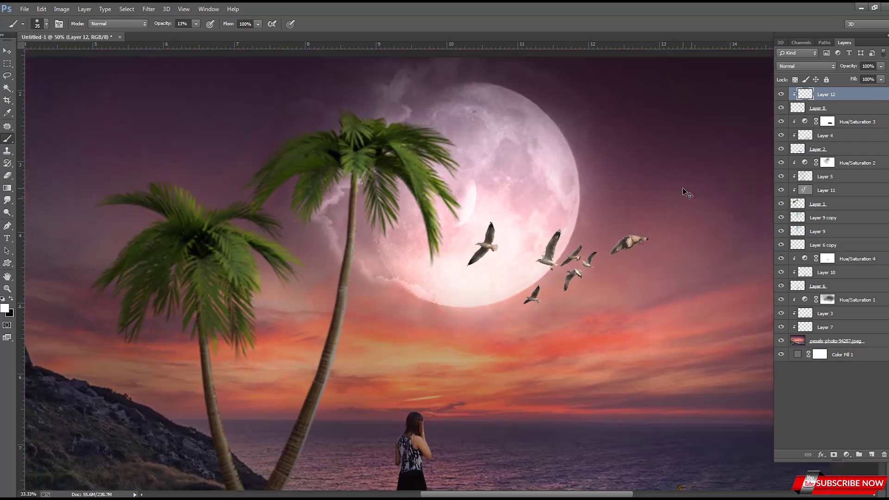
{"action": "scroll", "coordinate": [496, 213], "scroll_direction": "down", "scroll_amount": 1}
{"action": "scroll", "coordinate": [496, 213], "scroll_direction": "down", "scroll_amount": 1}
Set the Eraser to 48% on the birds layer, then add a layer above the sunset photo
{"action": "key", "text": "v"}
{"action": "left_click", "coordinate": [491, 220]}
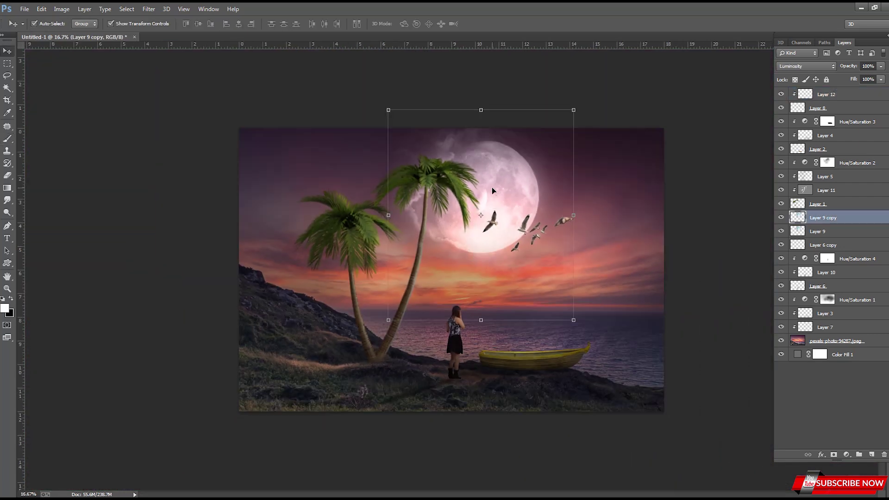
{"action": "key", "text": "e"}
{"action": "left_click_drag", "start_coordinate": [159, 24], "coordinate": [172, 36]}
{"action": "key", "text": "ctrl+plus"}
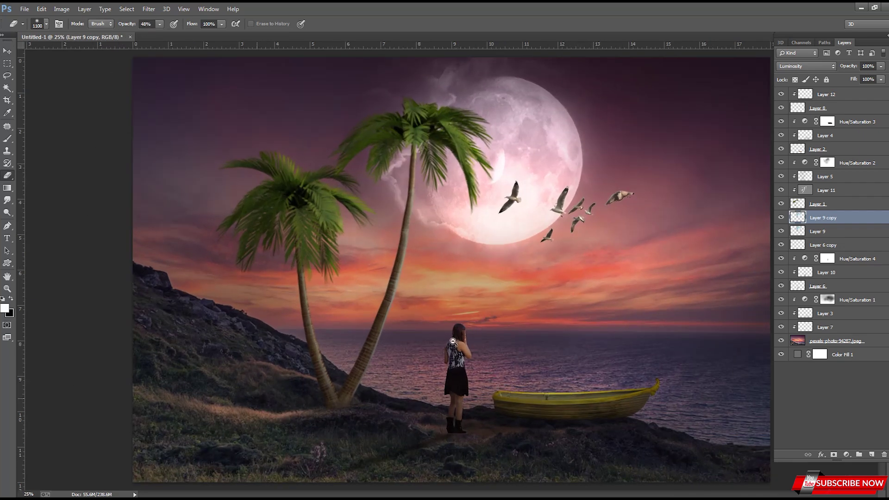
{"action": "key", "text": "ctrl+minus"}
{"action": "key", "text": "ctrl+minus"}
{"action": "left_click", "coordinate": [838, 340]}
{"action": "left_click", "coordinate": [871, 454]}
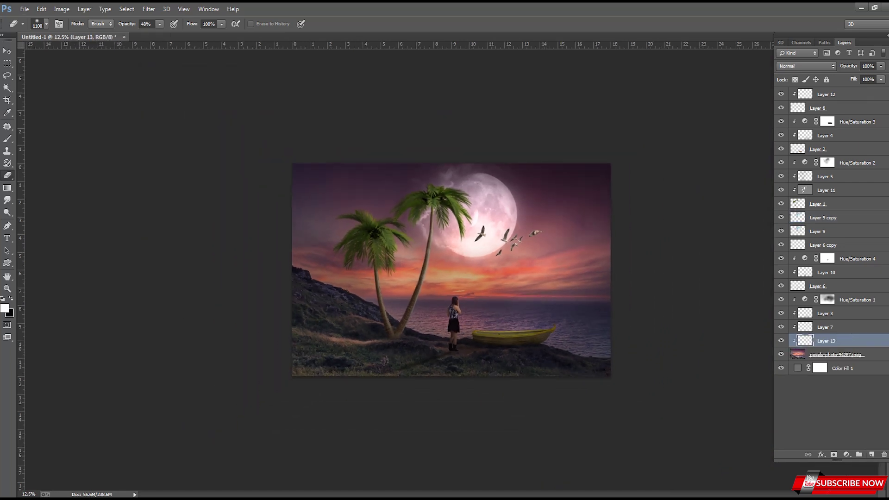
With a very large soft brush, darken the bottom edge and left hillside on Layer 13
{"action": "right_click", "coordinate": [840, 342]}
{"action": "left_click", "coordinate": [174, 220]}
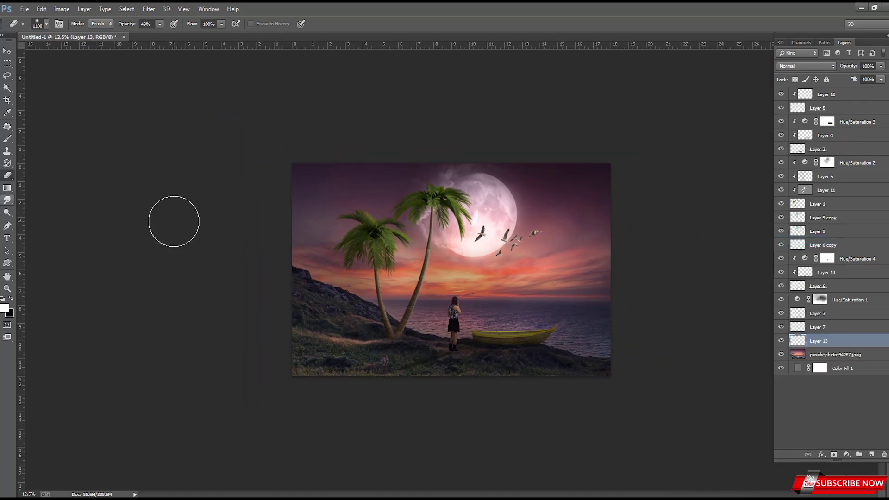
{"action": "key", "text": "ctrl+plus"}
{"action": "key", "text": "b"}
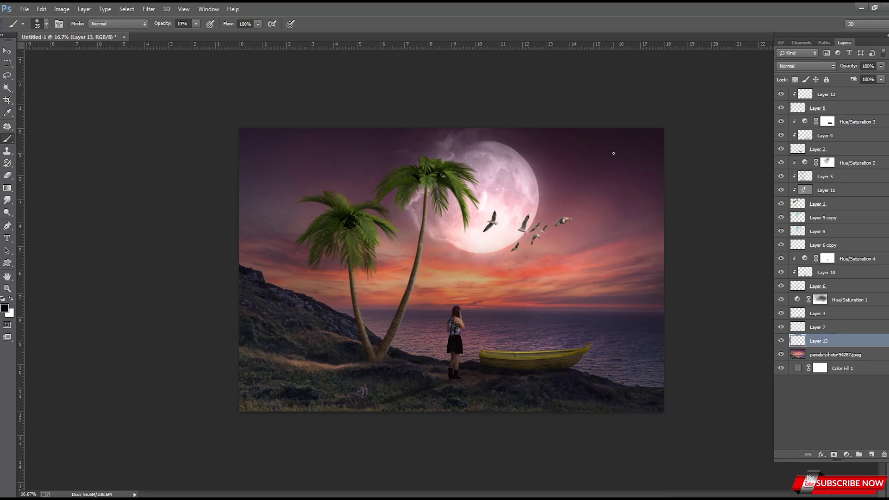
{"action": "key", "text": "bracketright"}
{"action": "key", "text": "bracketright"}
{"action": "key", "text": "bracketright"}
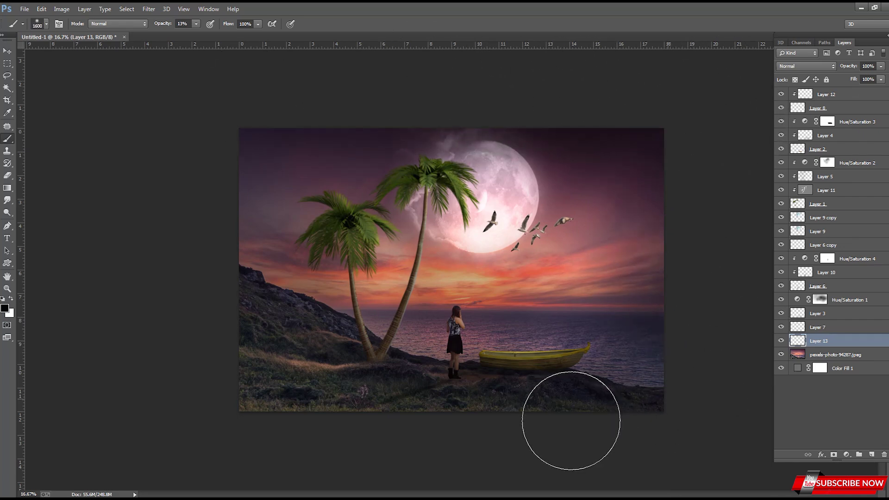
{"action": "mouse_move", "coordinate": [191, 348]}
{"action": "left_mouse_down"}
{"action": "mouse_move", "coordinate": [246, 407]}
{"action": "mouse_move", "coordinate": [498, 407]}
{"action": "mouse_move", "coordinate": [72, 411]}
{"action": "mouse_move", "coordinate": [630, 436]}
{"action": "mouse_move", "coordinate": [693, 427]}
{"action": "mouse_move", "coordinate": [671, 248]}
{"action": "mouse_move", "coordinate": [575, 290]}
{"action": "mouse_move", "coordinate": [699, 226]}
{"action": "left_mouse_up"}
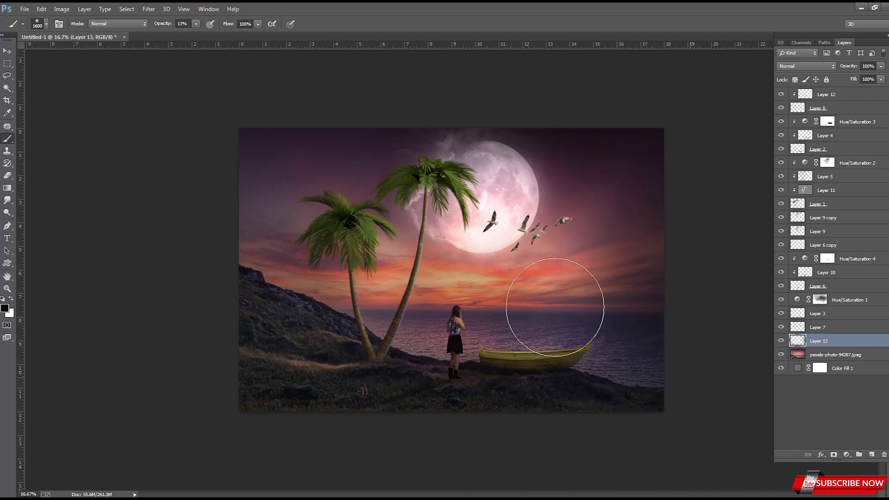
{"action": "mouse_move", "coordinate": [137, 364]}
{"action": "left_mouse_down"}
{"action": "mouse_move", "coordinate": [323, 287]}
{"action": "mouse_move", "coordinate": [277, 268]}
{"action": "mouse_move", "coordinate": [238, 193]}
{"action": "mouse_move", "coordinate": [332, 168]}
{"action": "mouse_move", "coordinate": [383, 140]}
{"action": "left_mouse_up"}
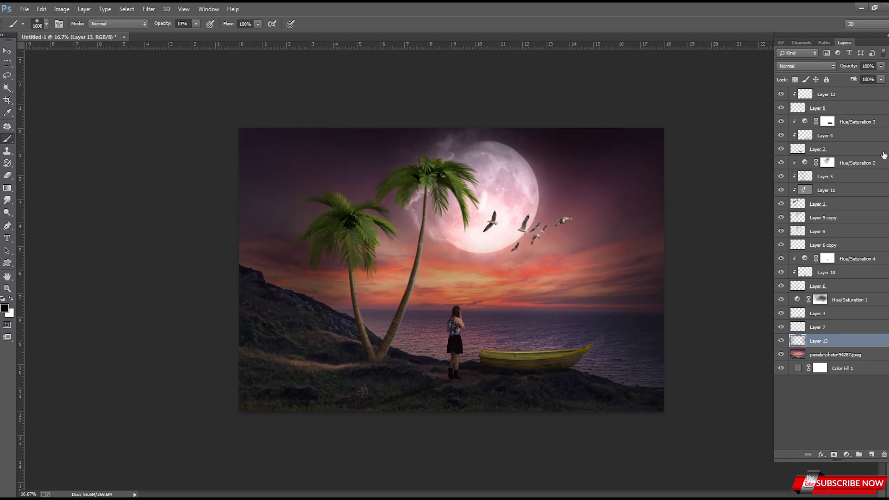
On a new top Layer 14, darken the sky around the moon, right edge and upper-left corner
{"action": "left_click", "coordinate": [867, 98]}
{"action": "left_click", "coordinate": [871, 455]}
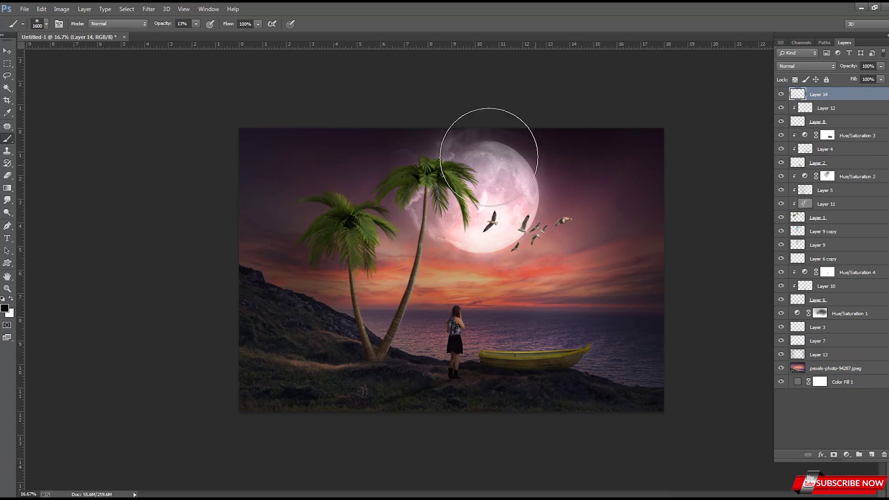
{"action": "mouse_move", "coordinate": [642, 94]}
{"action": "left_mouse_down"}
{"action": "mouse_move", "coordinate": [427, 123]}
{"action": "mouse_move", "coordinate": [500, 127]}
{"action": "mouse_move", "coordinate": [501, 141]}
{"action": "left_mouse_up"}
{"action": "left_click_drag", "start_coordinate": [655, 155], "coordinate": [659, 387]}
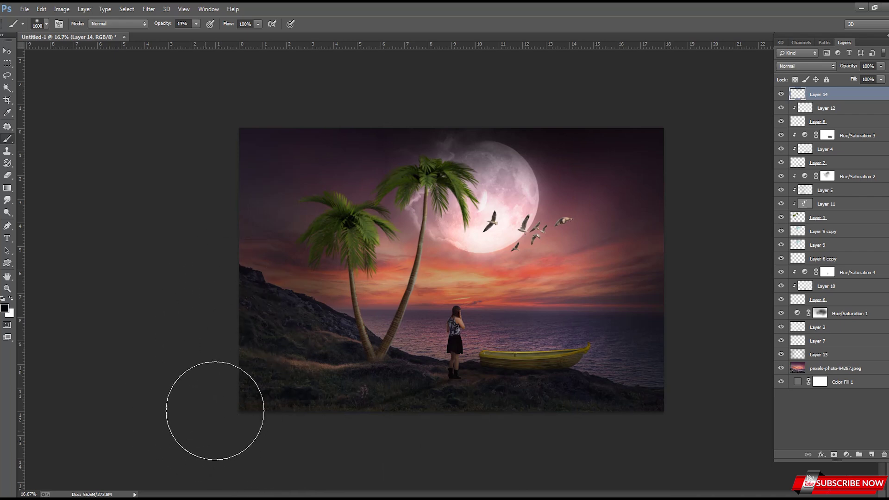
{"action": "mouse_move", "coordinate": [235, 100]}
{"action": "left_mouse_down"}
{"action": "mouse_move", "coordinate": [347, 148]}
{"action": "mouse_move", "coordinate": [258, 123]}
{"action": "left_mouse_up"}
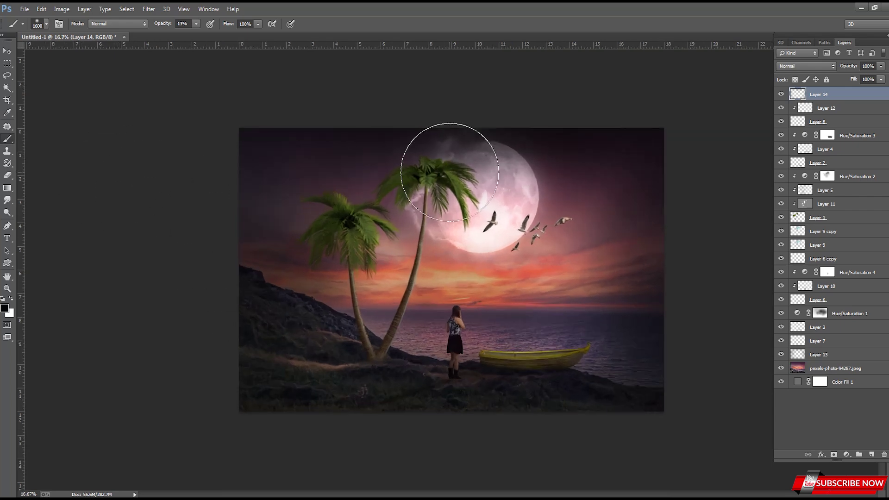
{"action": "key", "text": "ctrl+minus"}
{"action": "key", "text": "ctrl+plus"}
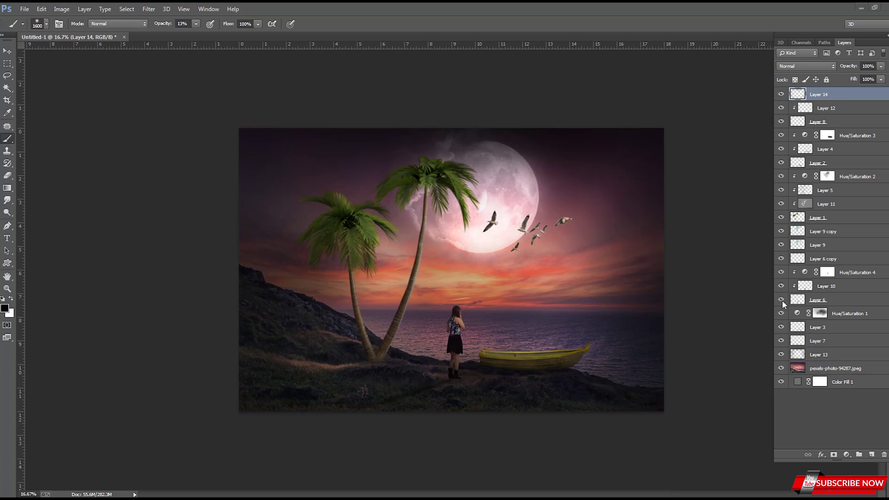
Make the woman's layer visible again and select it
{"action": "key", "text": "v"}
{"action": "left_click", "coordinate": [781, 300]}
{"action": "left_click", "coordinate": [838, 300]}
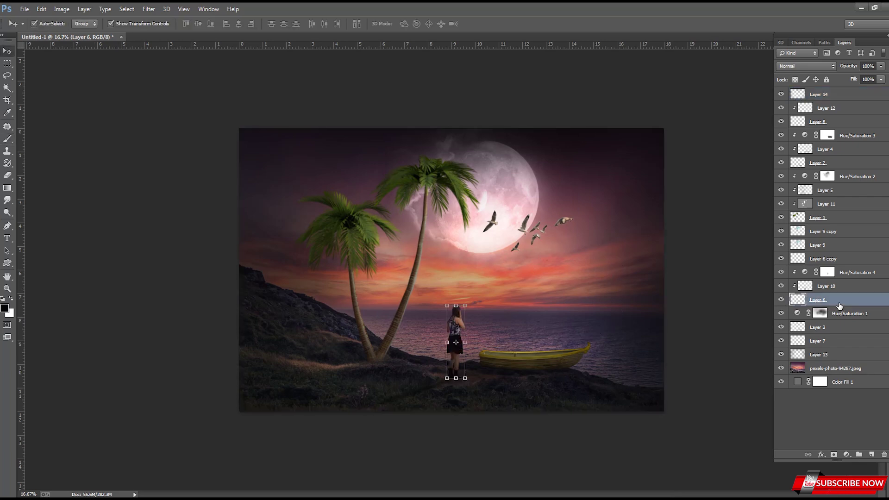
Add a layer clipped to the woman, filled with 50% gray and set to Overlay
{"action": "left_click", "coordinate": [872, 454]}
{"action": "key", "text": "shift+F5"}
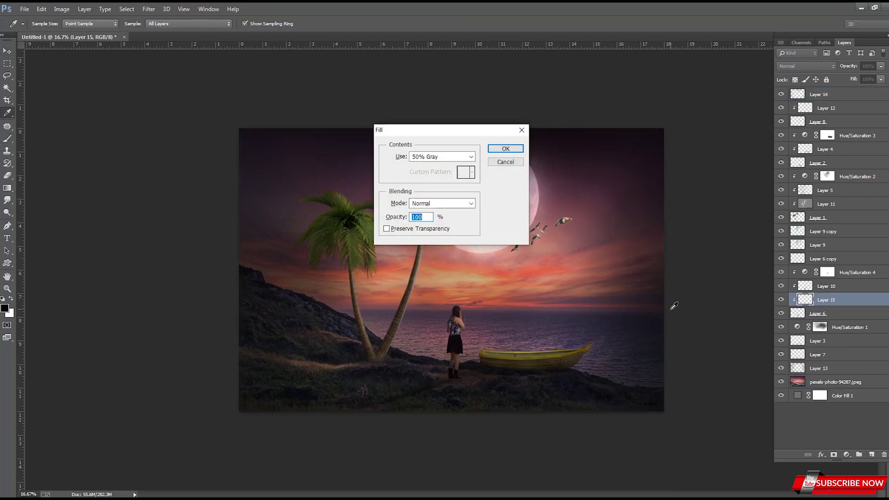
{"action": "key", "text": "Return"}
{"action": "key", "text": "shift+alt+o"}
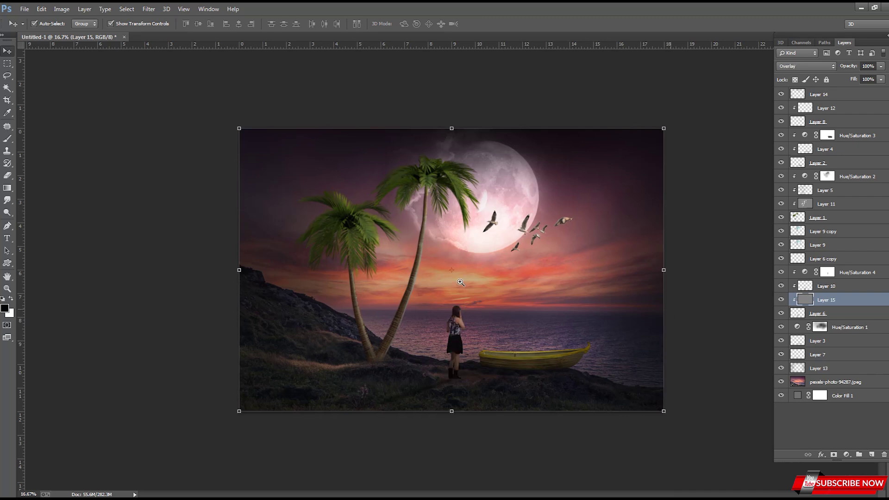
Dodge the woman's highlights on the gray layer at 60% exposure
{"action": "key", "text": "ctrl+plus"}
{"action": "key", "text": "ctrl+plus"}
{"action": "key", "text": "o"}
{"action": "left_click", "coordinate": [494, 373], "text": "ctrl"}
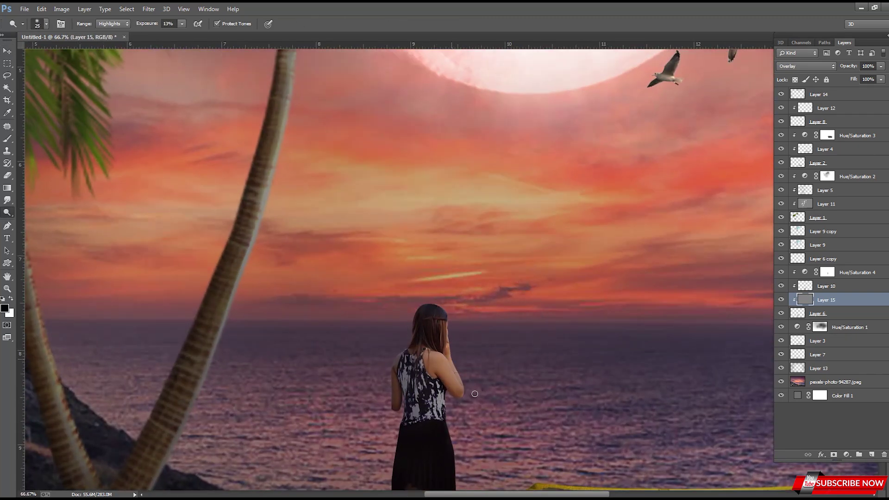
{"action": "left_click_drag", "start_coordinate": [182, 24], "coordinate": [204, 37]}
{"action": "key", "text": "bracketright"}
{"action": "key", "text": "ctrl+minus"}
{"action": "key", "text": "ctrl+minus"}
{"action": "key", "text": "bracketright"}
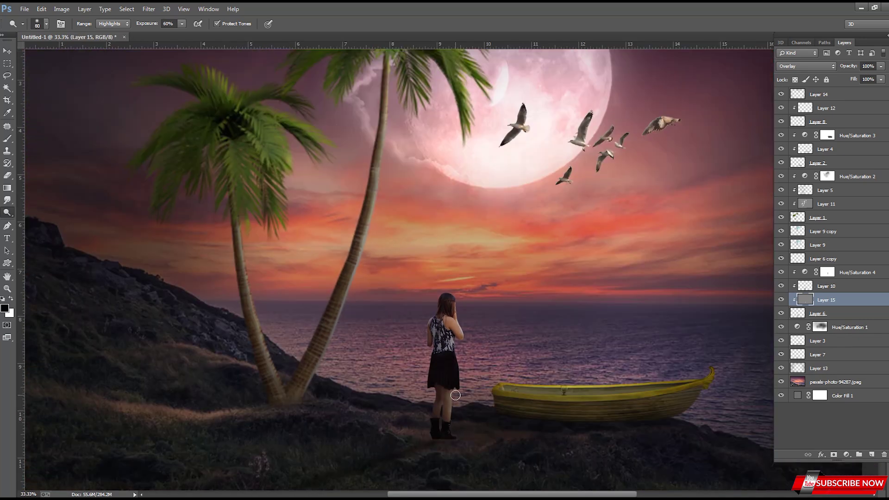
{"action": "key", "text": "ctrl+minus"}
{"action": "key", "text": "ctrl+minus"}
{"action": "key", "text": "ctrl+plus"}
{"action": "key", "text": "ctrl+minus"}
Stamp all visible layers into a new top layer and duplicate it
{"action": "left_click", "coordinate": [839, 93]}
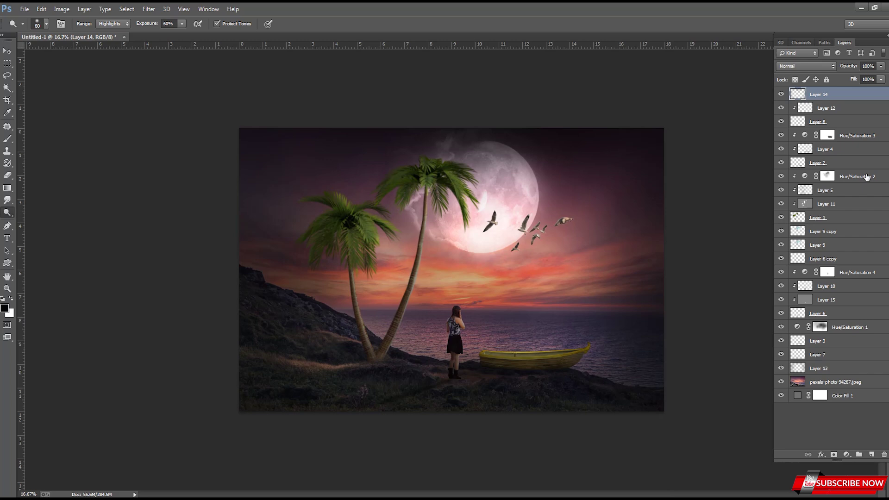
{"action": "key", "text": "ctrl+shift+alt+e"}
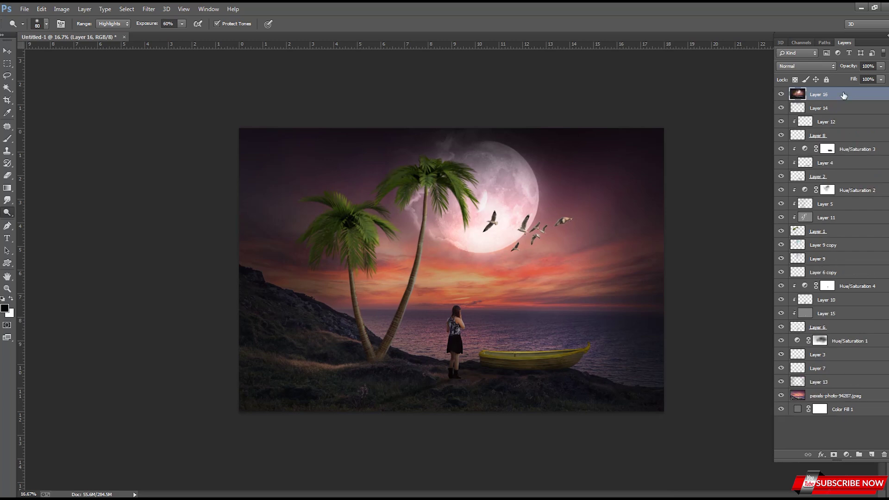
{"action": "key", "text": "ctrl+j"}
In the Camera Raw filter, raise clarity to +26 and adjust whites, blacks, contrast and tint
{"action": "left_click", "coordinate": [149, 9]}
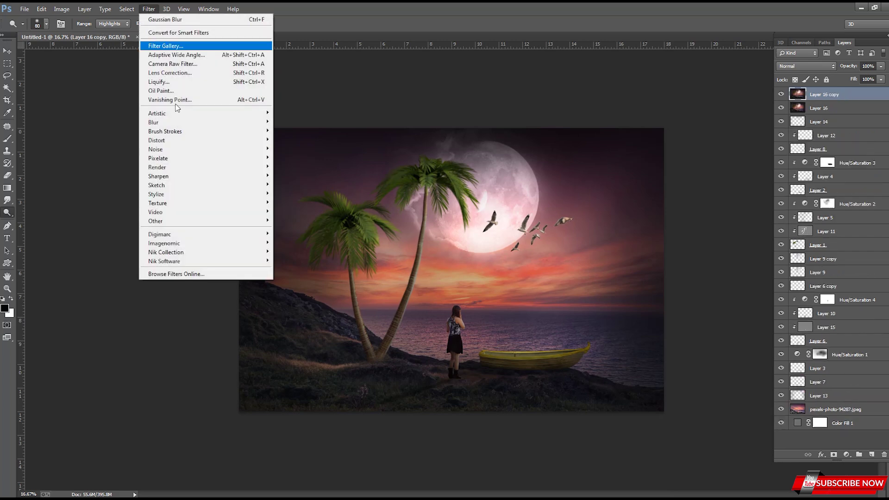
{"action": "left_click", "coordinate": [177, 69]}
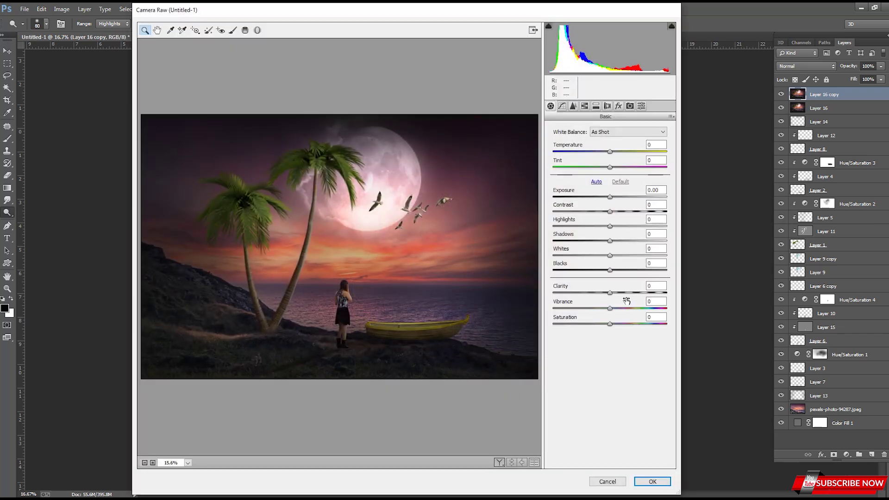
{"action": "left_click_drag", "start_coordinate": [610, 292], "coordinate": [625, 294]}
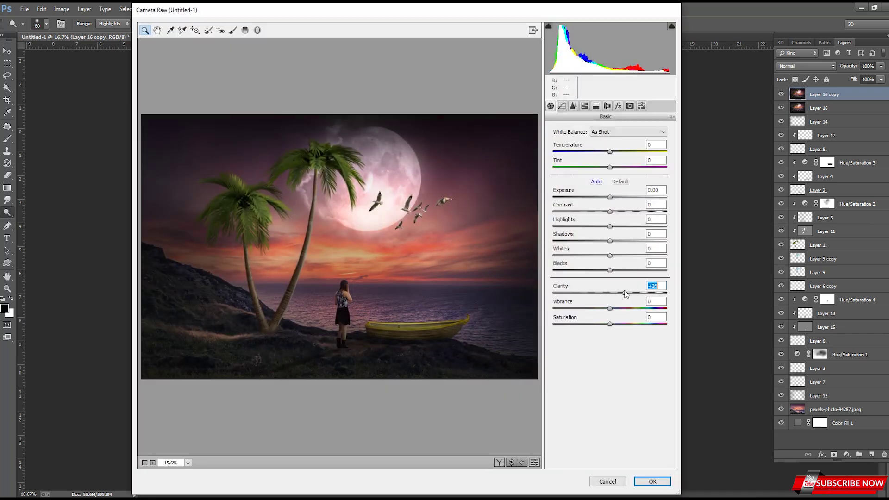
{"action": "mouse_move", "coordinate": [610, 270]}
{"action": "left_mouse_down"}
{"action": "mouse_move", "coordinate": [621, 255]}
{"action": "mouse_move", "coordinate": [612, 260]}
{"action": "mouse_move", "coordinate": [613, 212]}
{"action": "left_mouse_up"}
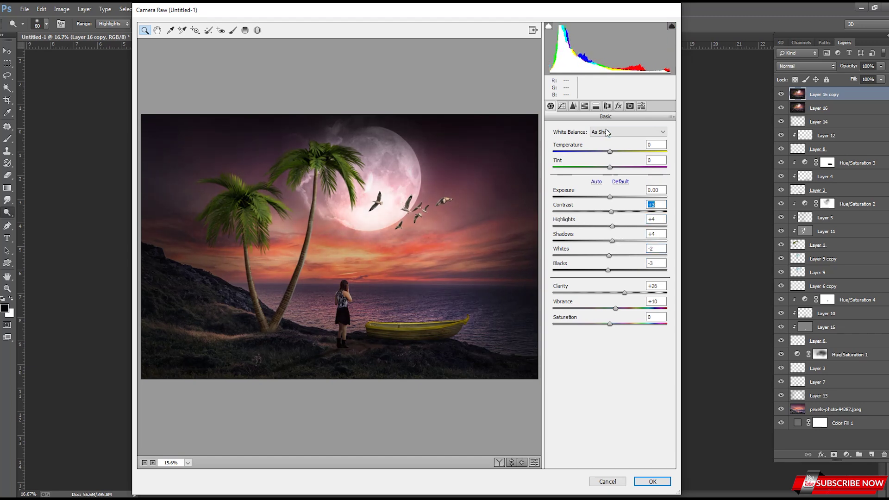
{"action": "left_click_drag", "start_coordinate": [610, 167], "coordinate": [603, 156]}
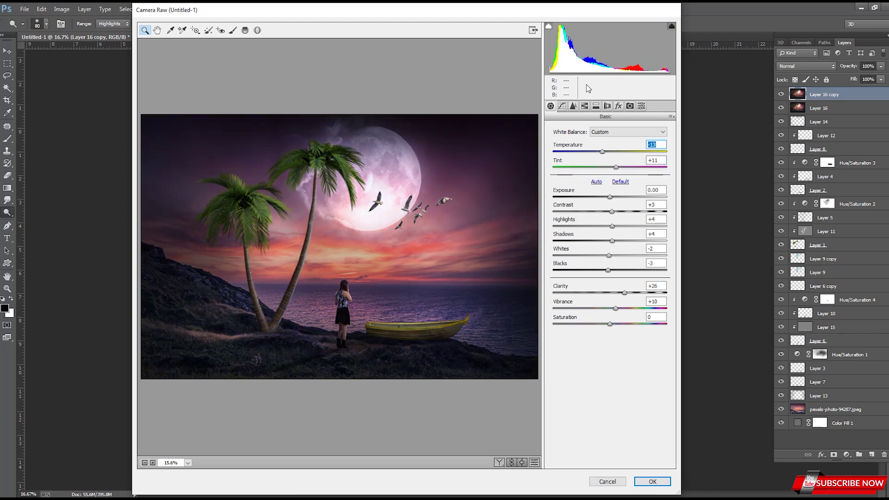
Brighten oranges and boost yellows, greens, blues +53, purples +18 and magentas +12 saturation
{"action": "left_click", "coordinate": [584, 106]}
{"action": "left_click", "coordinate": [606, 142]}
{"action": "left_click_drag", "start_coordinate": [610, 189], "coordinate": [614, 189]}
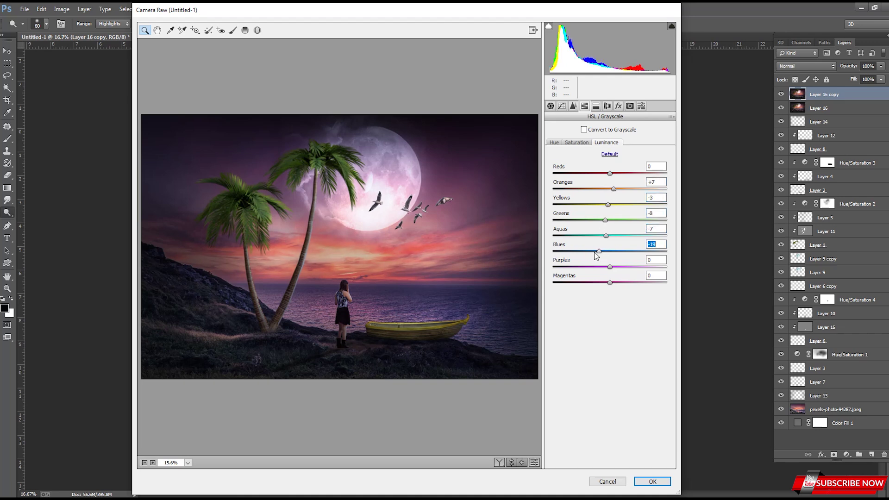
{"action": "left_click", "coordinate": [582, 142]}
{"action": "left_click", "coordinate": [619, 220]}
{"action": "left_click_drag", "start_coordinate": [610, 205], "coordinate": [647, 204]}
{"action": "left_click_drag", "start_coordinate": [609, 250], "coordinate": [640, 251]}
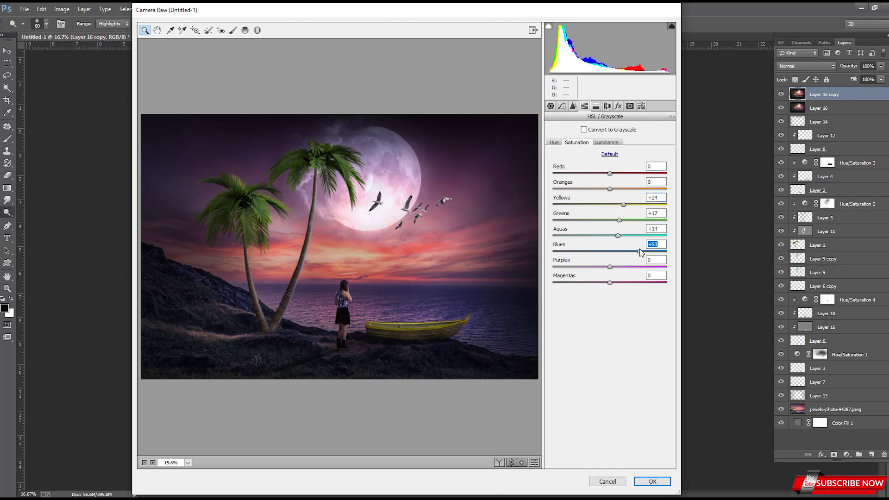
{"action": "left_click", "coordinate": [620, 267]}
{"action": "left_click", "coordinate": [616, 281]}
Shift the purples hue toward magenta and apply the Camera Raw adjustments
{"action": "left_click", "coordinate": [554, 142]}
{"action": "left_click_drag", "start_coordinate": [604, 268], "coordinate": [619, 269]}
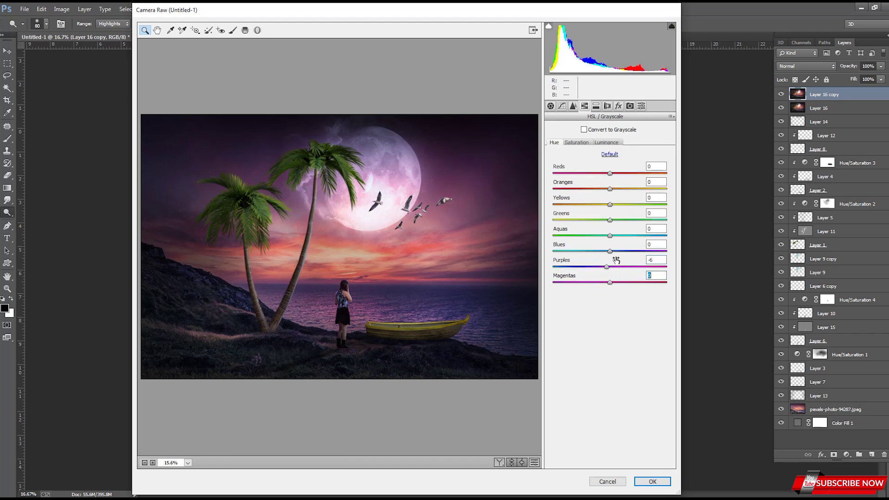
{"action": "left_click", "coordinate": [572, 106]}
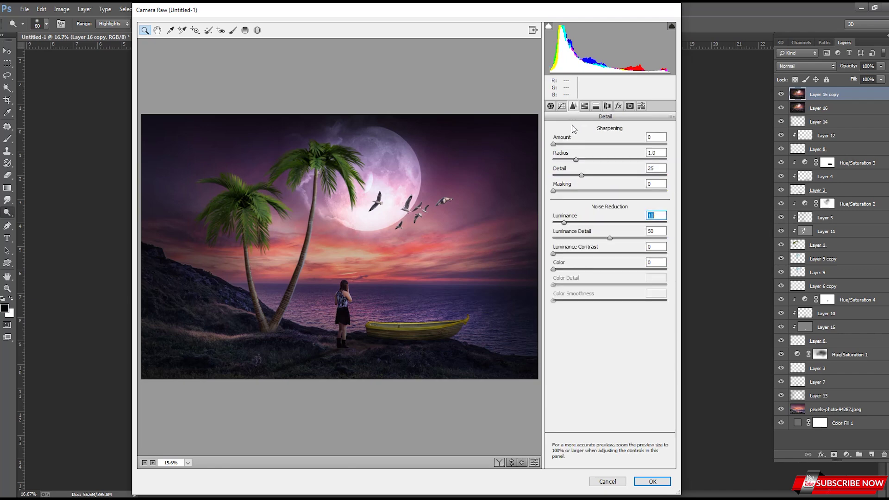
{"action": "left_click", "coordinate": [652, 481]}
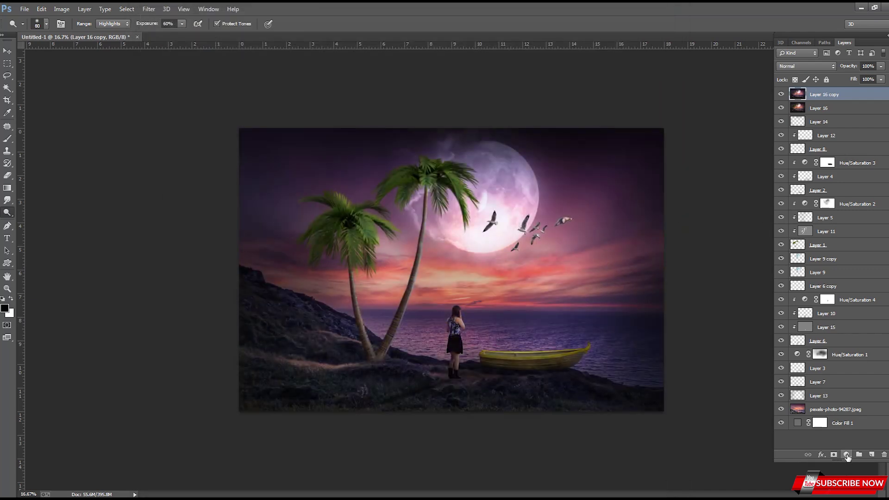
Add a reversed radial Gradient Fill with a widened scale (~900%) to darken the edges
{"action": "left_click", "coordinate": [847, 456]}
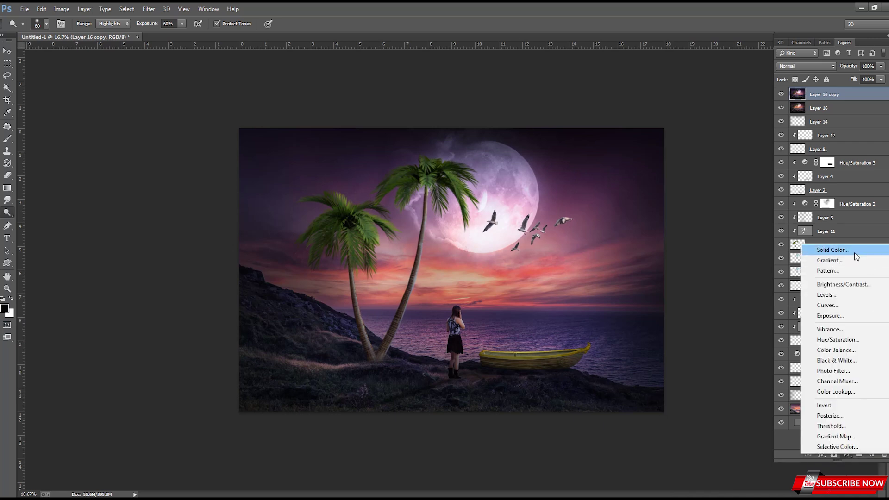
{"action": "left_click", "coordinate": [854, 253]}
{"action": "left_click", "coordinate": [703, 166]}
{"action": "left_click", "coordinate": [683, 178]}
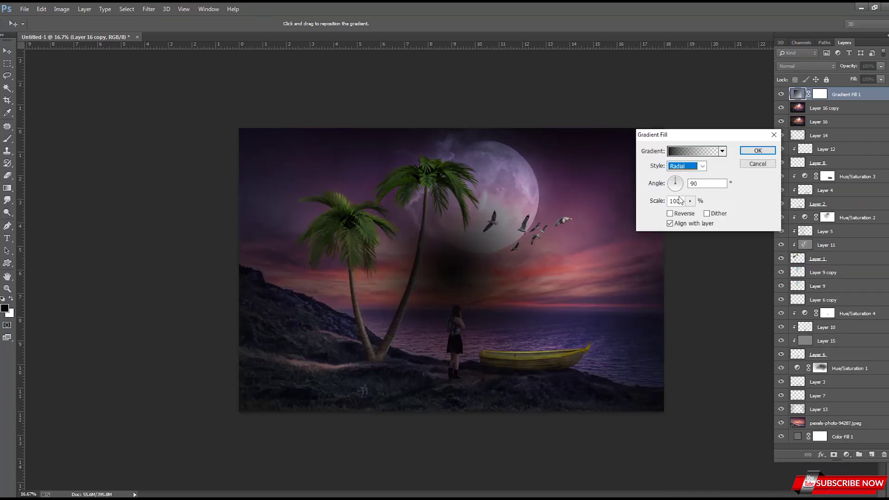
{"action": "left_click", "coordinate": [670, 213]}
{"action": "left_click", "coordinate": [690, 201]}
{"action": "left_click_drag", "start_coordinate": [688, 209], "coordinate": [721, 219]}
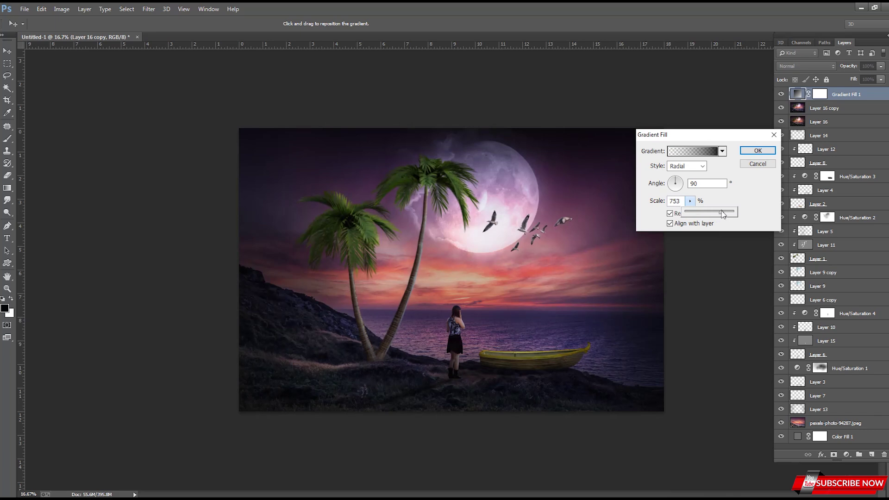
{"action": "left_click", "coordinate": [757, 150]}
Switch between the Dodge and Eraser tools, dismissing a warning message
{"action": "key", "text": "o"}
{"action": "left_click", "coordinate": [399, 214]}
{"action": "key", "text": "Return"}
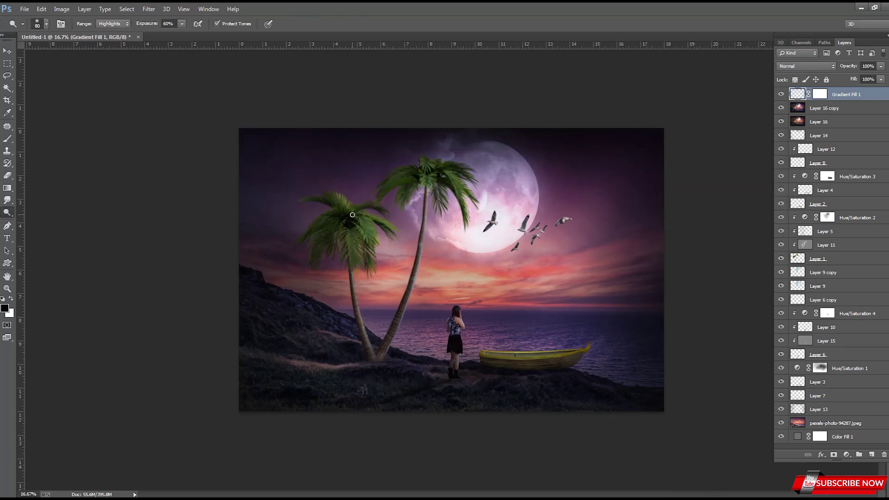
{"action": "key", "text": "bracketright"}
{"action": "key", "text": "bracketright"}
{"action": "key", "text": "bracketright"}
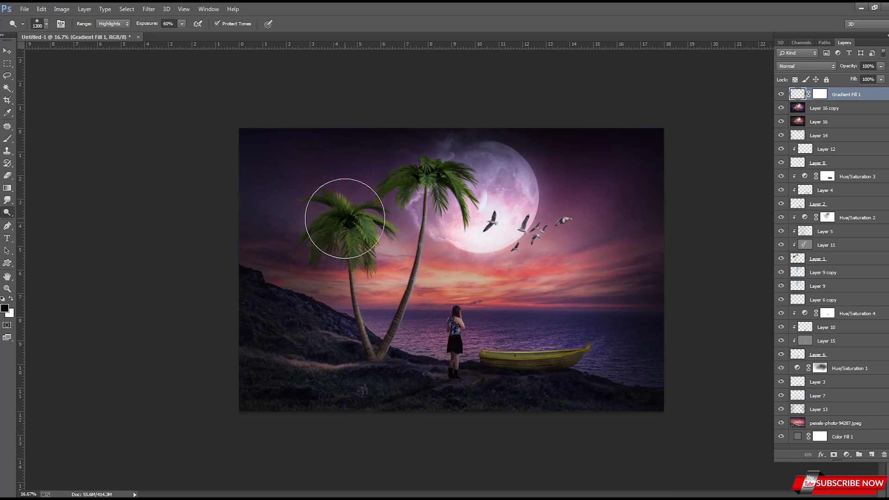
{"action": "key", "text": "e"}
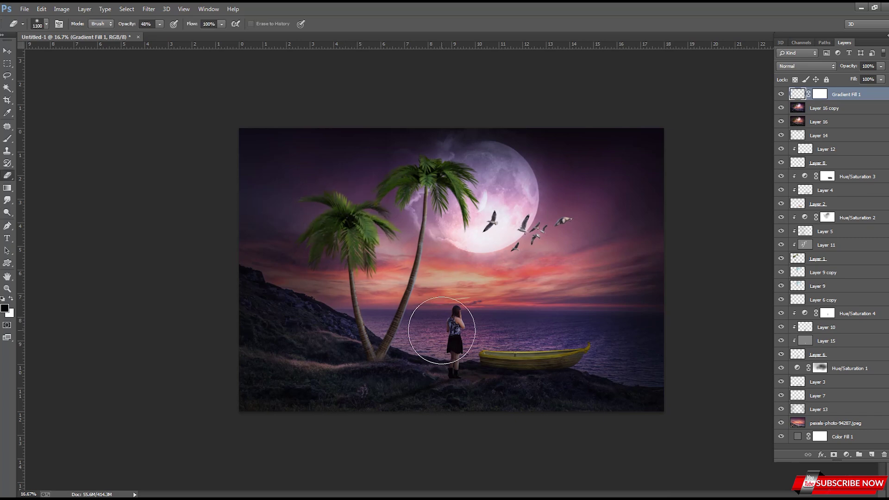
{"action": "key", "text": "bracketright"}
{"action": "key", "text": "bracketright"}
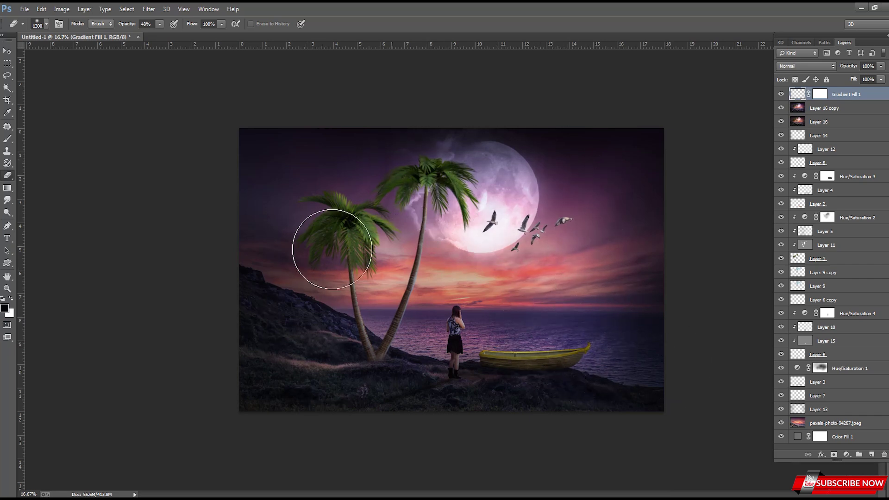
Merge Gradient Fill 1 with Layer 16 and Layer 16 copy into one layer
{"action": "left_click", "coordinate": [824, 108], "text": "shift"}
{"action": "left_click", "coordinate": [819, 122], "text": "shift"}
{"action": "key", "text": "ctrl+e"}
{"action": "key", "text": "ctrl+plus"}
{"action": "left_click", "coordinate": [499, 239], "text": "alt"}
{"action": "left_click", "coordinate": [148, 9]}
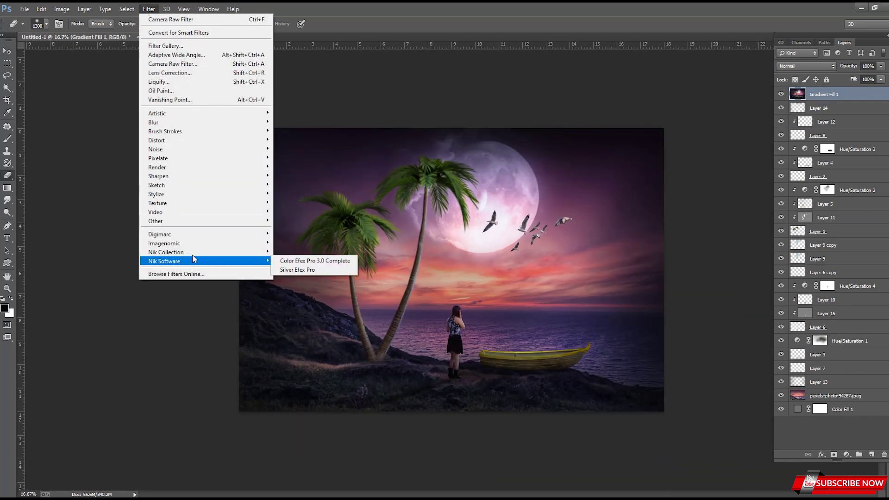
Launch Color Efex Pro and try the B05 and Y06 Cross Processing methods
{"action": "left_click", "coordinate": [318, 253]}
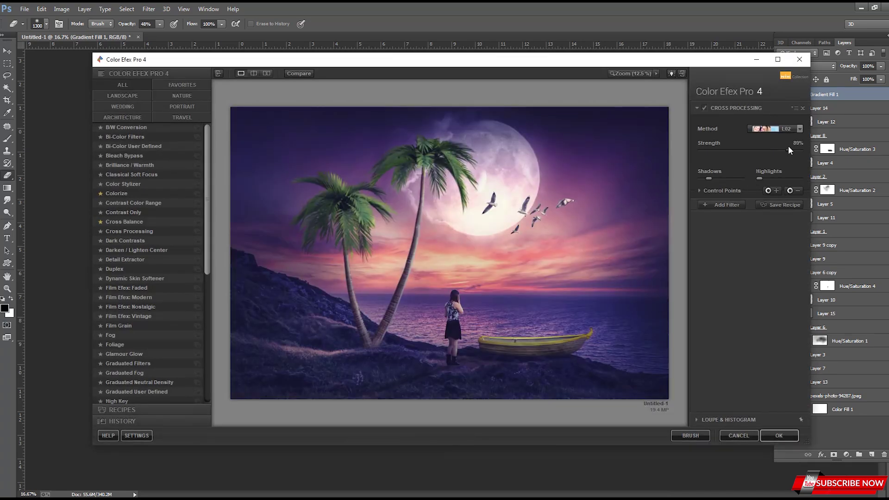
{"action": "left_click", "coordinate": [764, 128]}
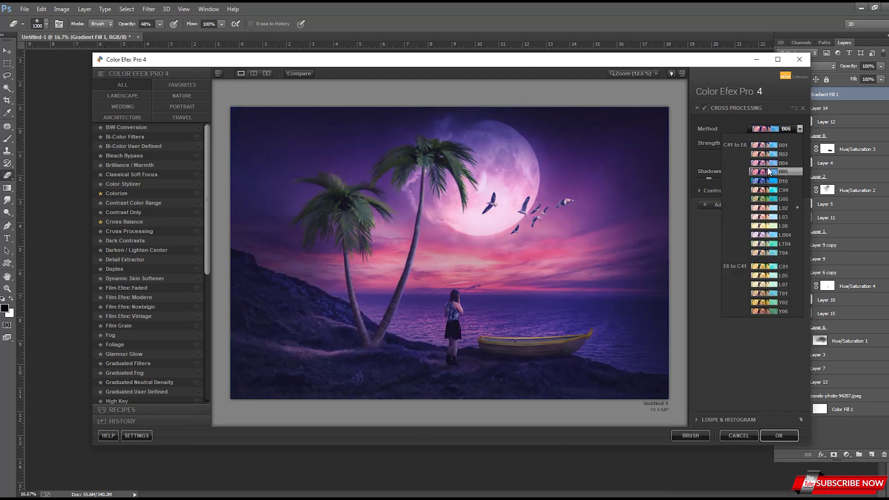
{"action": "left_click", "coordinate": [770, 171]}
{"action": "left_click", "coordinate": [764, 128]}
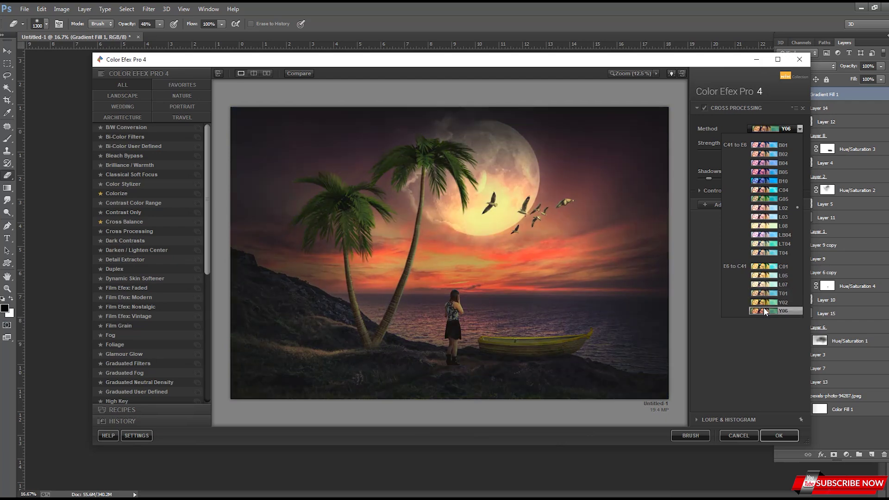
{"action": "left_click", "coordinate": [765, 311]}
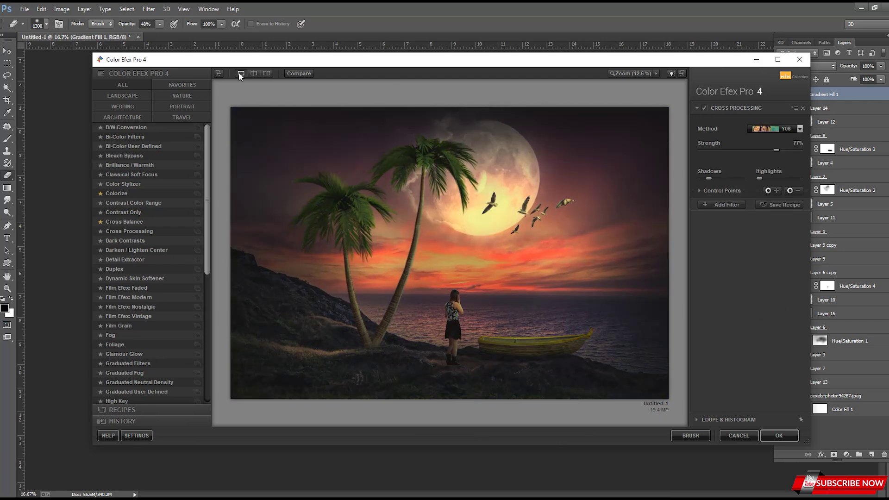
Preview Brilliance / Warmth, Classical Soft Focus, Color Stylizer and Dark Contrasts, then pick Cross Balance
{"action": "left_click", "coordinate": [131, 166]}
{"action": "left_click", "coordinate": [132, 173]}
{"action": "left_click", "coordinate": [113, 185]}
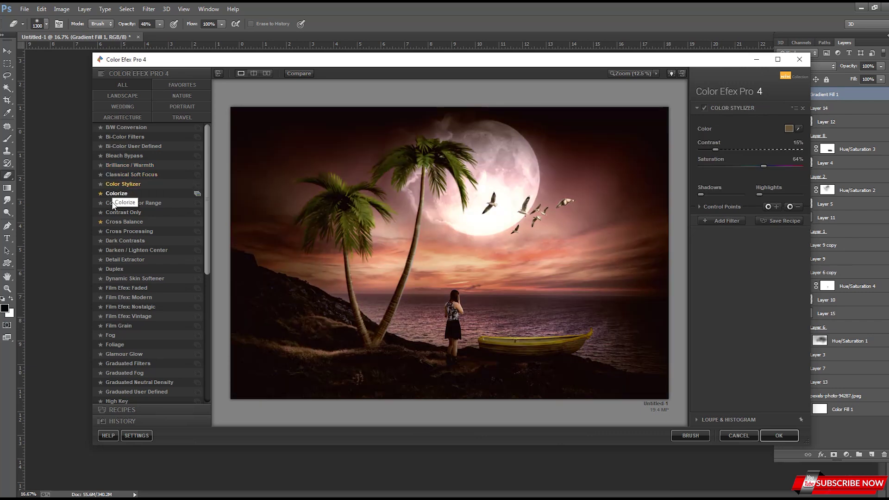
{"action": "left_click", "coordinate": [121, 231]}
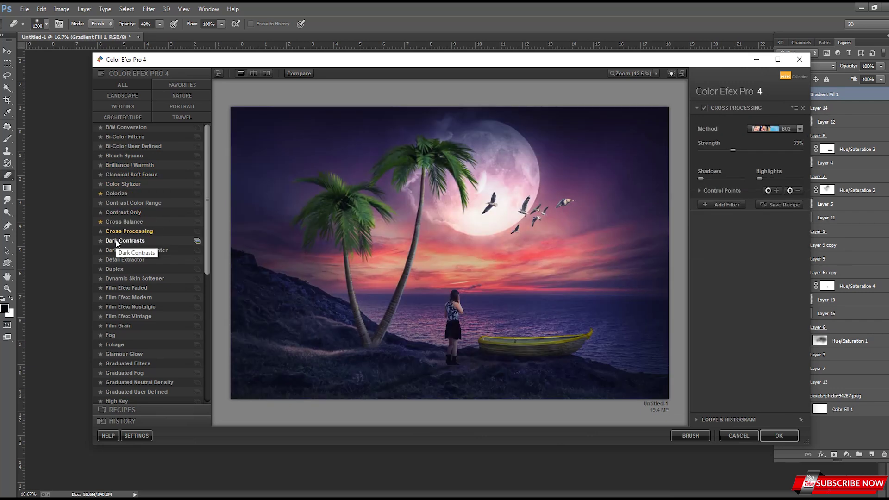
{"action": "left_click", "coordinate": [117, 243]}
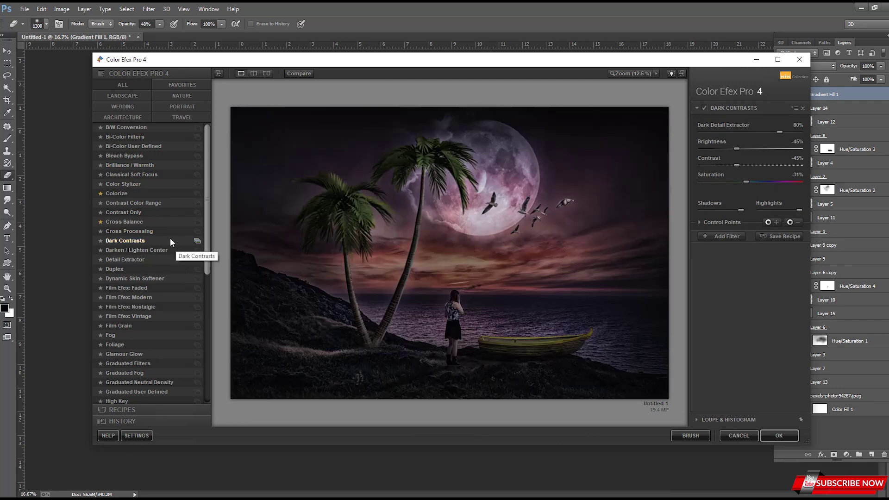
{"action": "left_click", "coordinate": [124, 221]}
{"action": "left_click", "coordinate": [735, 128]}
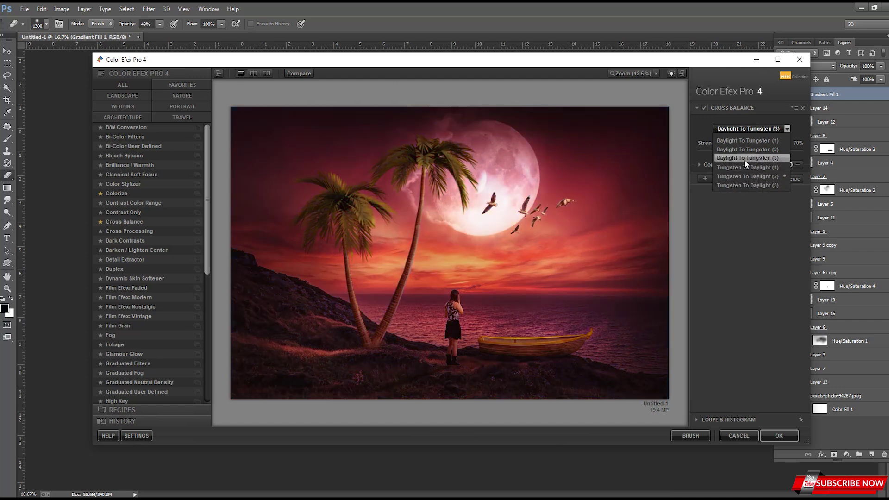
Choose Daylight To Tungsten (3), adjust its strength, and add Detail Extractor as a second filter
{"action": "left_click", "coordinate": [744, 159]}
{"action": "mouse_move", "coordinate": [767, 149]}
{"action": "left_mouse_down"}
{"action": "mouse_move", "coordinate": [788, 150]}
{"action": "mouse_move", "coordinate": [764, 155]}
{"action": "left_mouse_up"}
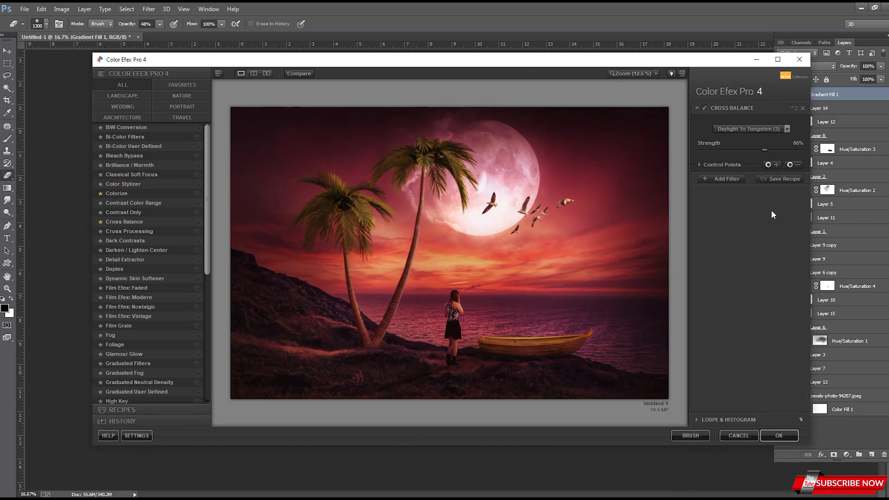
{"action": "left_click", "coordinate": [721, 178]}
{"action": "left_click", "coordinate": [127, 262]}
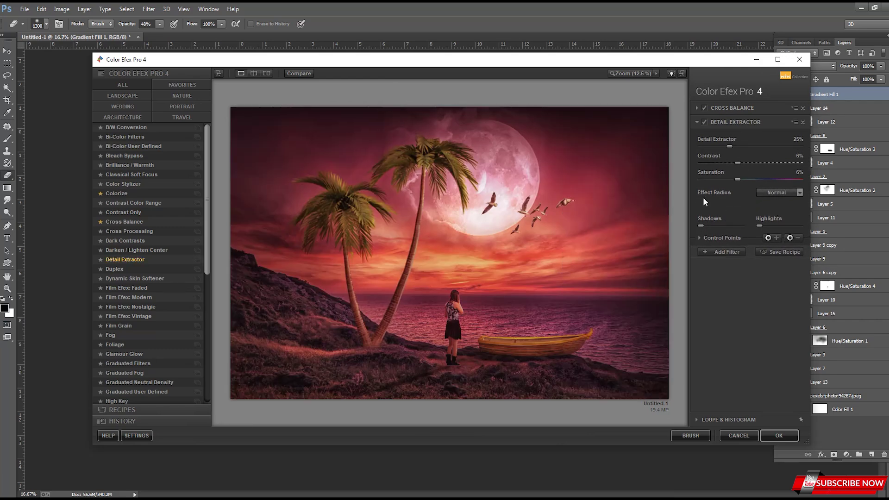
Set Detail Extractor to 13% detail, 30% contrast and 7% saturation, and apply
{"action": "left_click_drag", "start_coordinate": [736, 179], "coordinate": [729, 179]}
{"action": "left_click_drag", "start_coordinate": [729, 147], "coordinate": [716, 147]}
{"action": "mouse_move", "coordinate": [725, 147]}
{"action": "left_mouse_down"}
{"action": "mouse_move", "coordinate": [716, 146]}
{"action": "mouse_move", "coordinate": [761, 160]}
{"action": "left_mouse_up"}
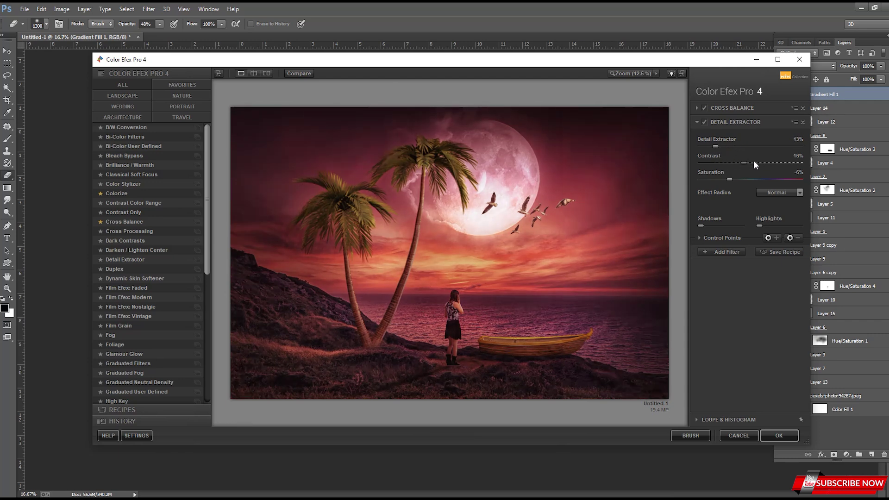
{"action": "left_click_drag", "start_coordinate": [730, 180], "coordinate": [744, 180]}
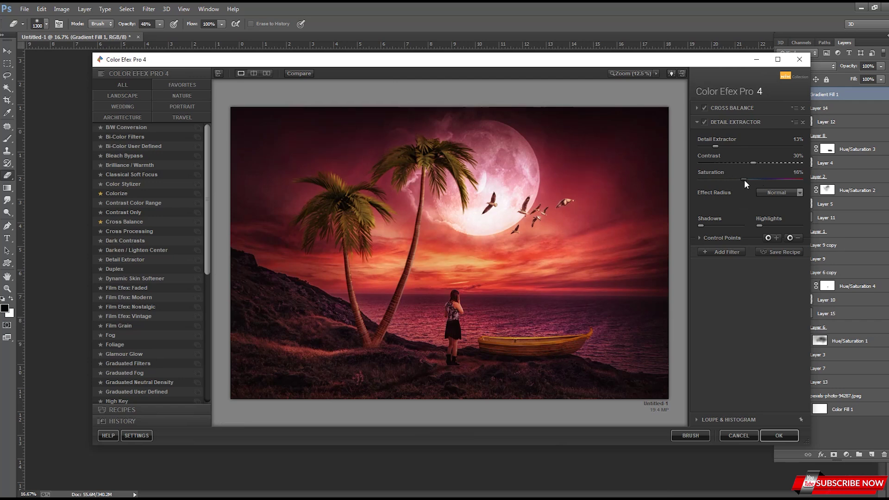
{"action": "left_click", "coordinate": [777, 436]}
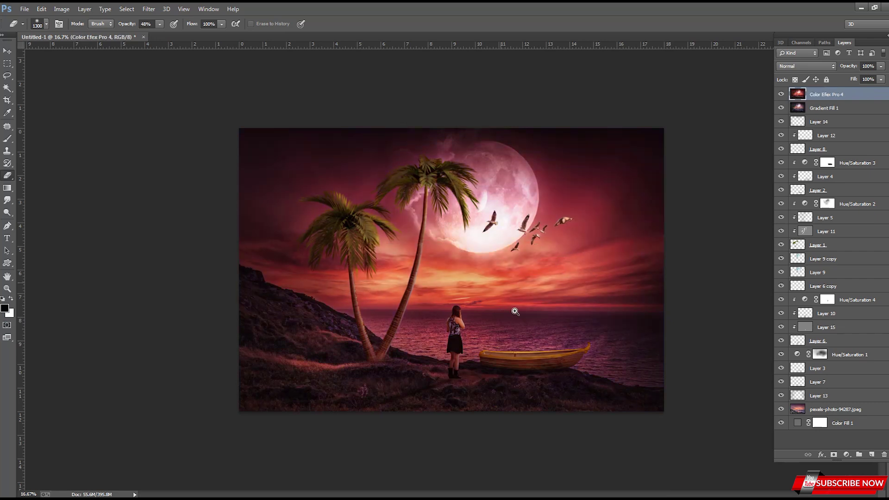
Add a Curves adjustment layer and pull the midtones down into a darkening contrast curve
{"action": "key", "text": "ctrl+plus"}
{"action": "key", "text": "ctrl+minus"}
{"action": "left_click", "coordinate": [846, 455]}
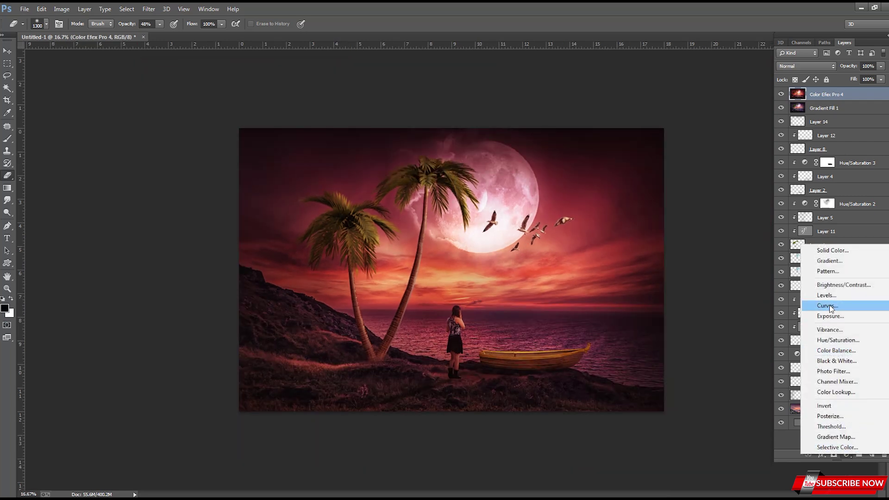
{"action": "left_click", "coordinate": [828, 305]}
{"action": "left_click", "coordinate": [643, 243]}
{"action": "left_click", "coordinate": [661, 225]}
{"action": "left_click", "coordinate": [676, 210]}
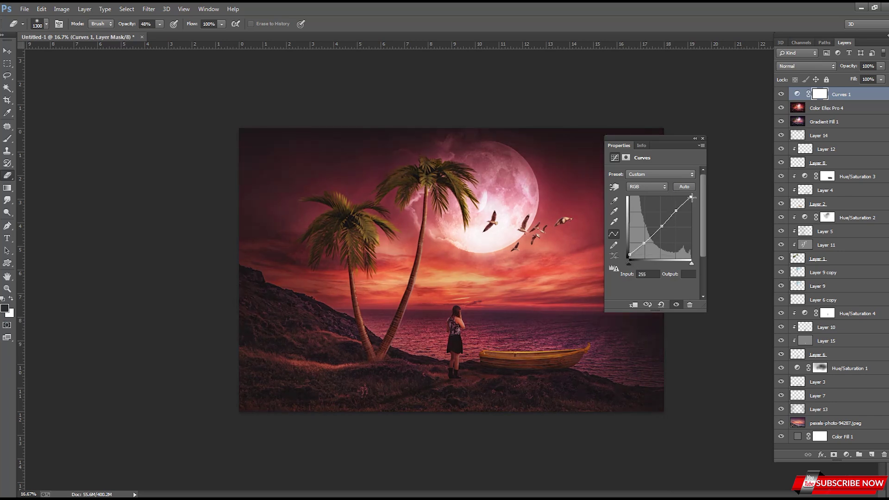
{"action": "left_click_drag", "start_coordinate": [661, 225], "coordinate": [659, 226]}
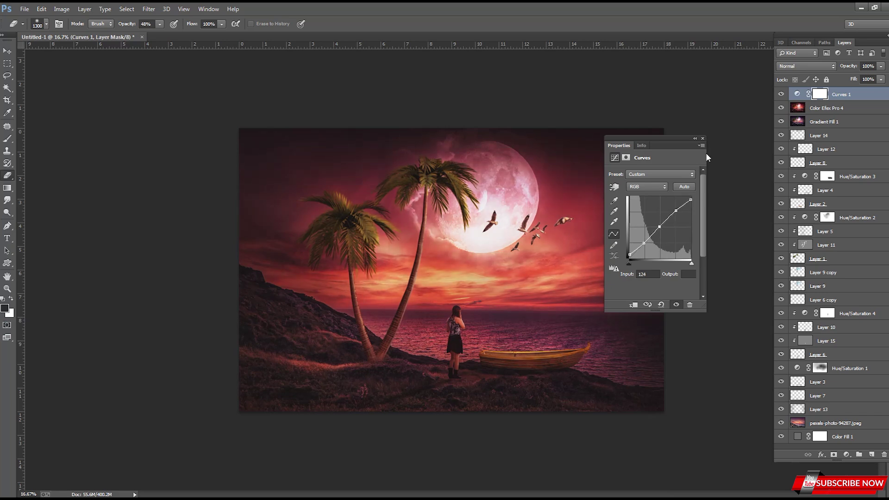
Tune the curve's shadow point, then merge Curves 1 with the filtered layers below
{"action": "left_click_drag", "start_coordinate": [629, 254], "coordinate": [630, 254]}
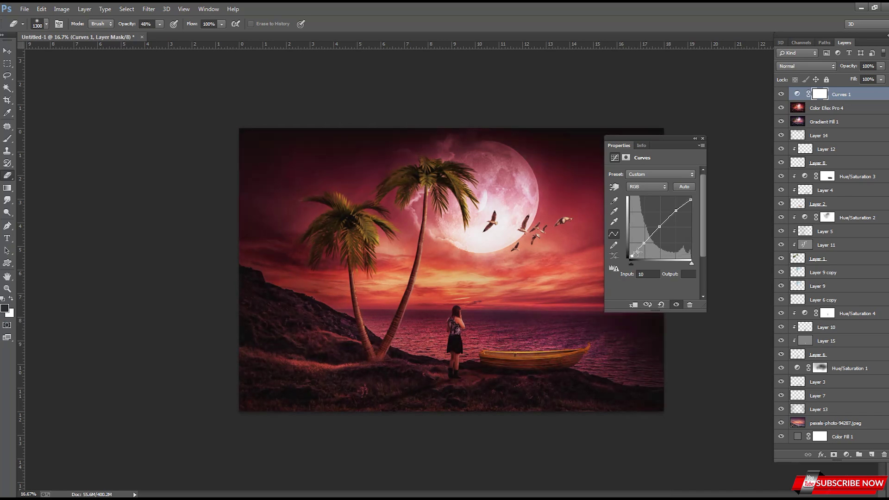
{"action": "left_click_drag", "start_coordinate": [632, 256], "coordinate": [621, 255]}
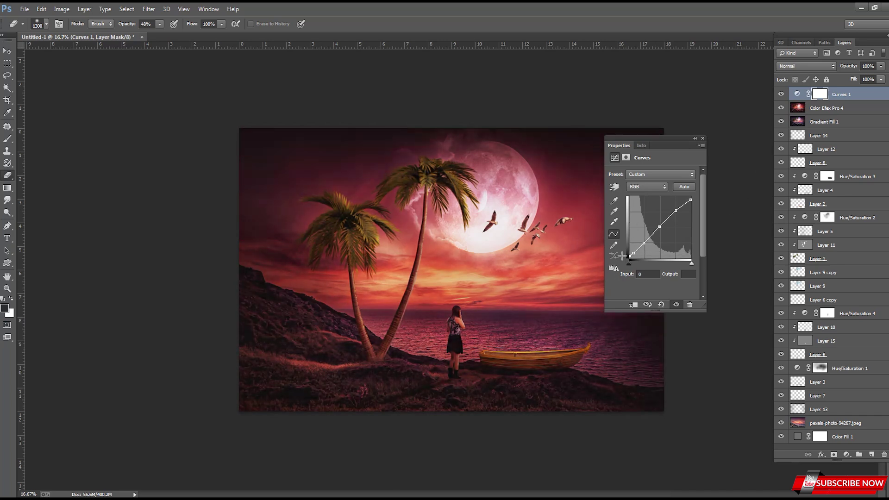
{"action": "left_click", "coordinate": [702, 138]}
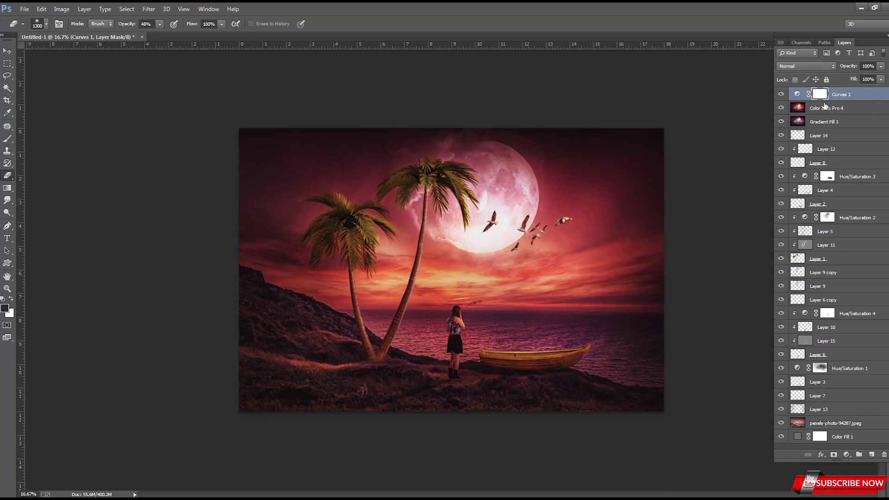
{"action": "left_click", "coordinate": [839, 112], "text": "shift"}
{"action": "key", "text": "ctrl+e"}
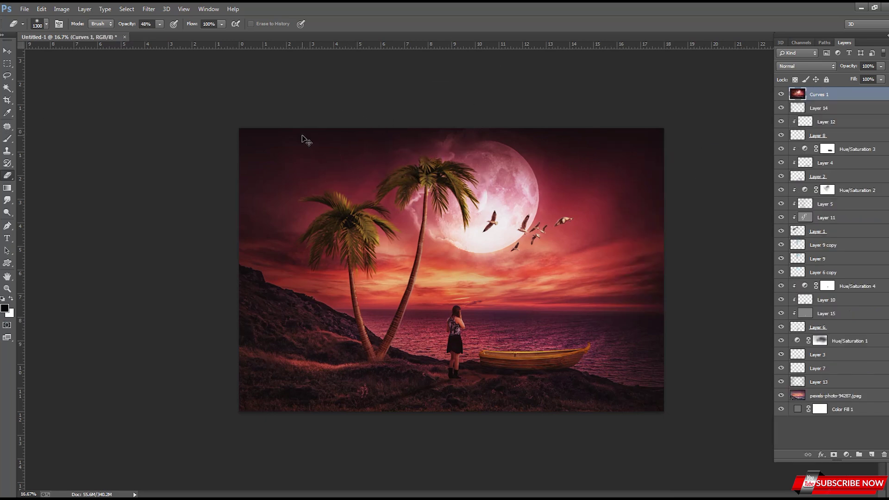
{"action": "key", "text": "ctrl+shift+s"}
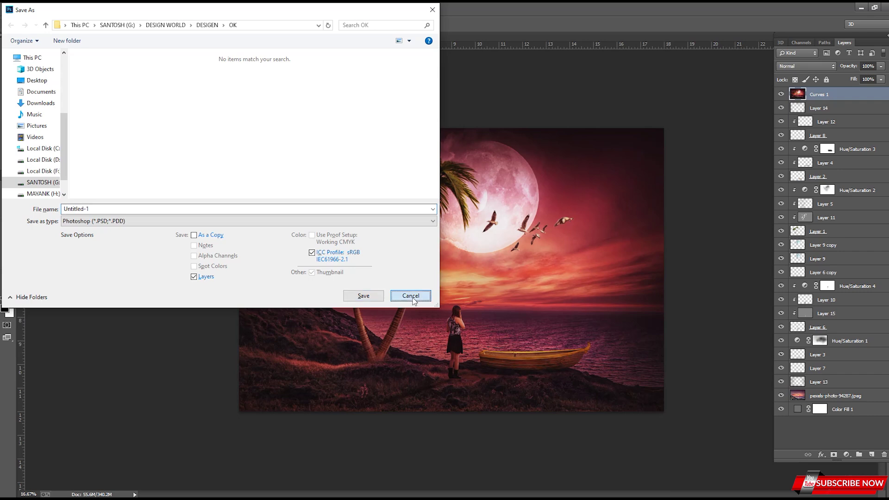
{"action": "key", "text": "Return"}
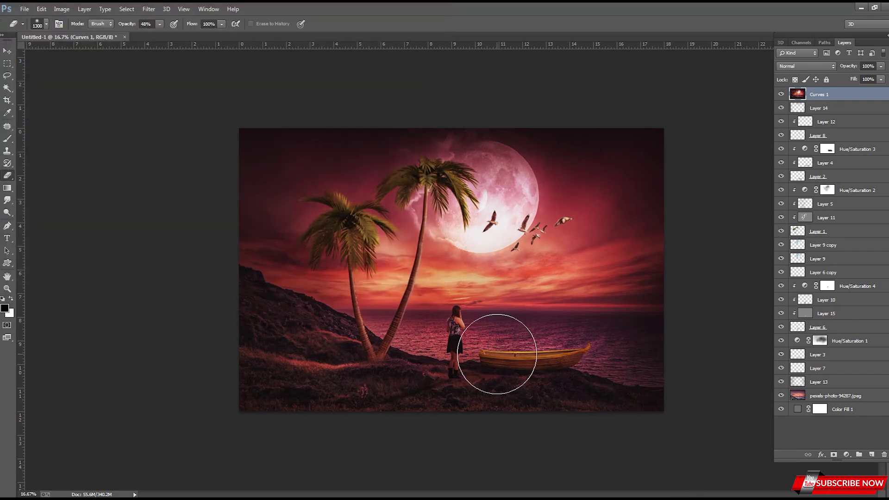